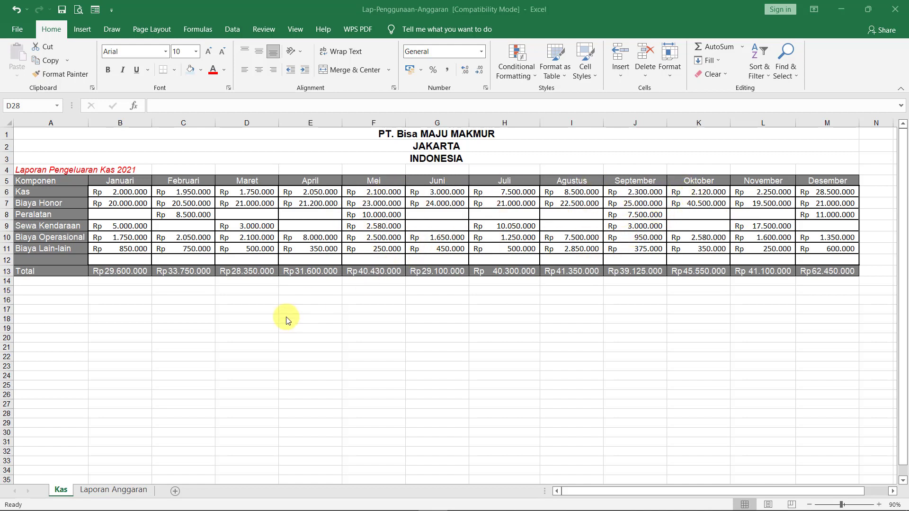
# - Review the Januari and Desember months on Laporan Anggaran, then return to the Kas sheet
pyautogui.click(115, 491)
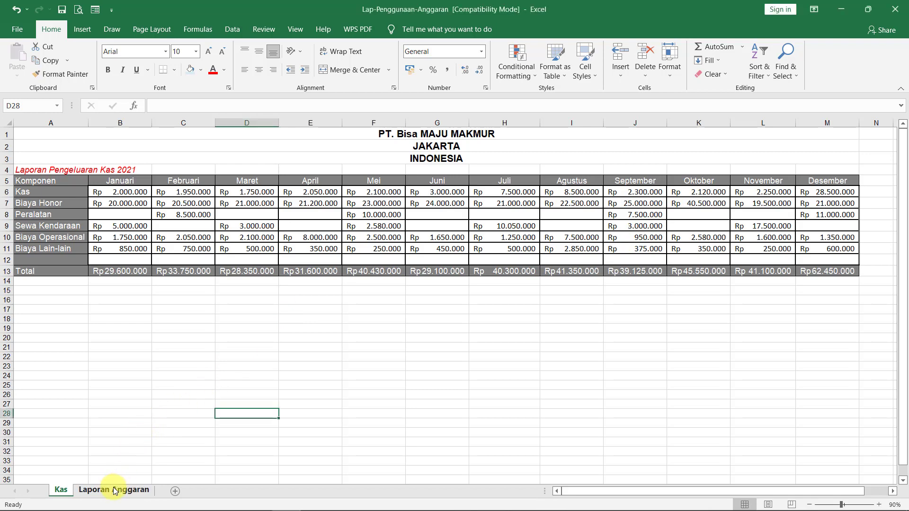
pyautogui.click(115, 491)
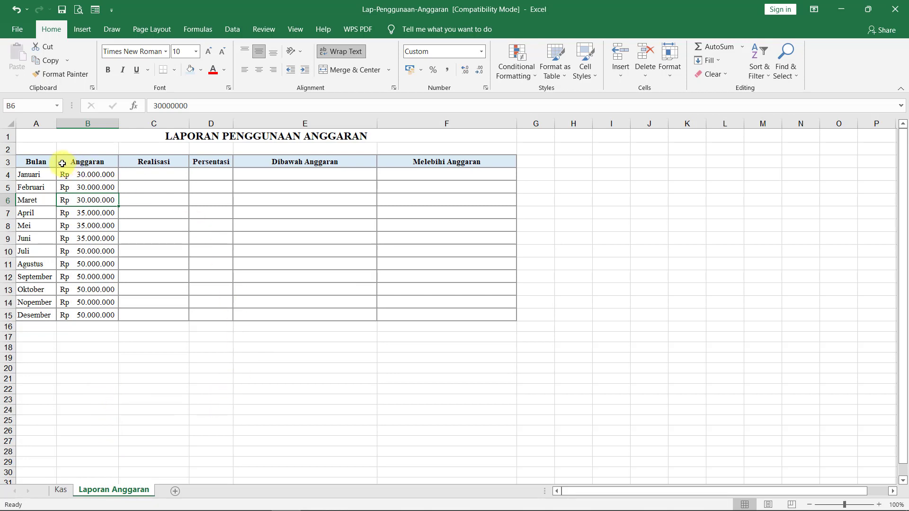
pyautogui.click(38, 175)
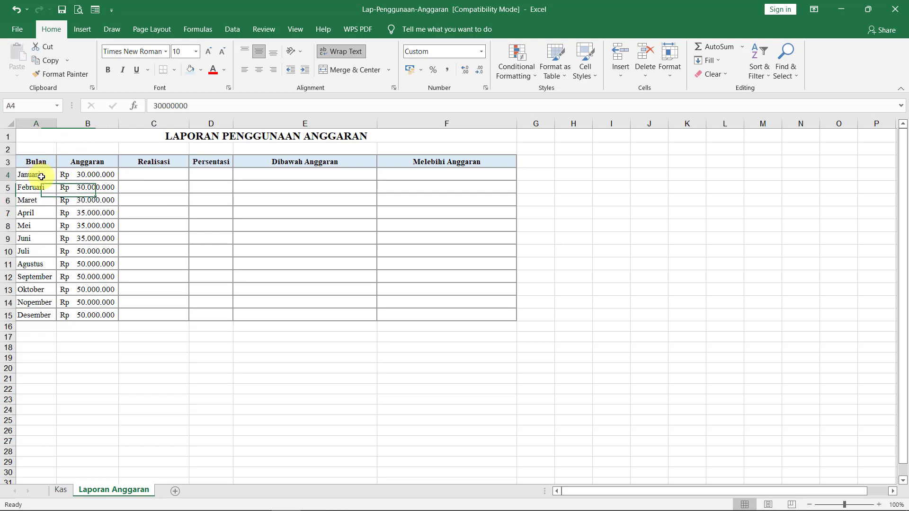
pyautogui.click(42, 314)
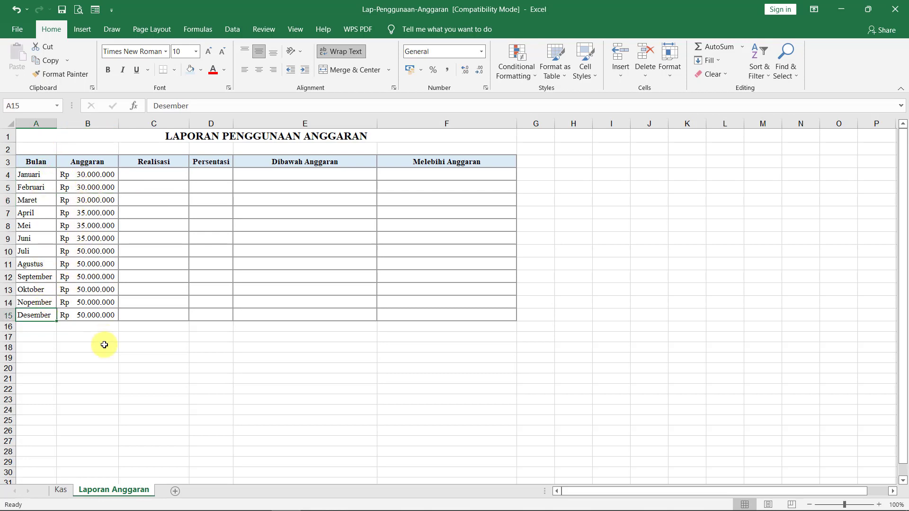
pyautogui.click(61, 490)
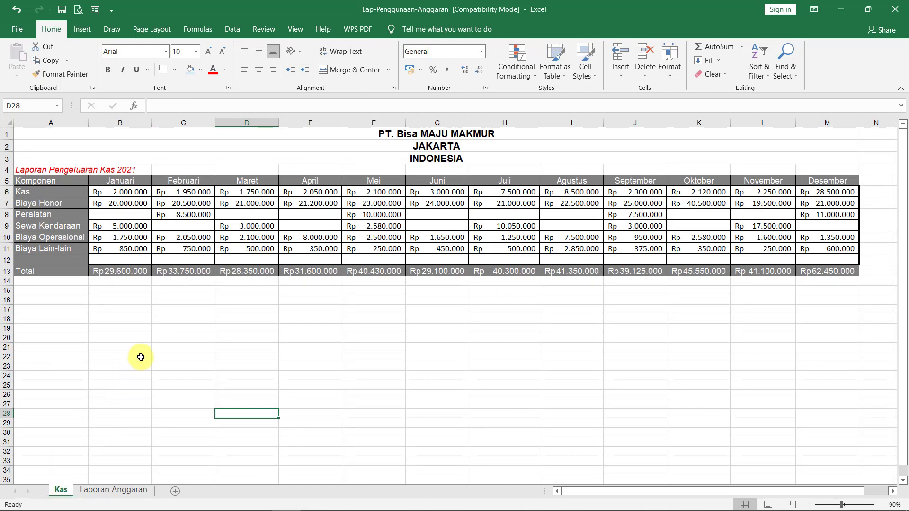
# - Name the cash table A5:M13 'Kas' in the Name Box, then reselect it
pyautogui.click(305, 348)
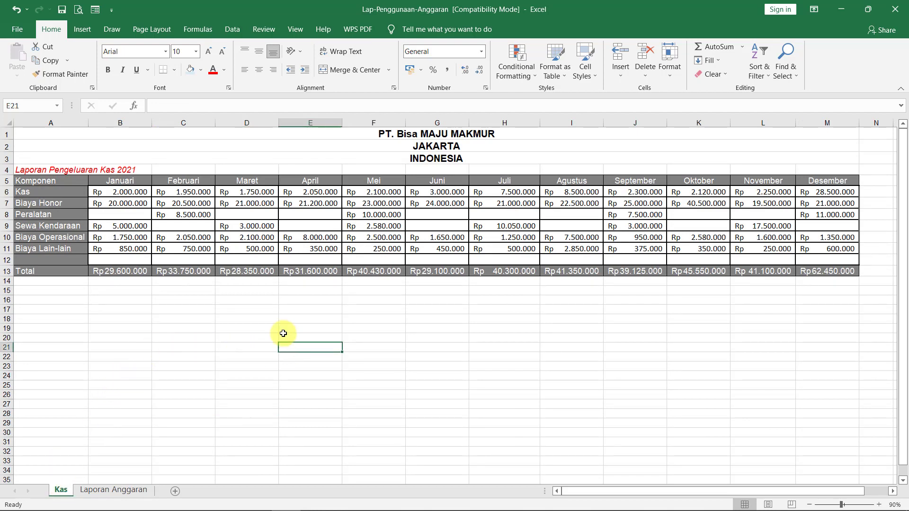
pyautogui.click(34, 179)
pyautogui.click(95, 338)
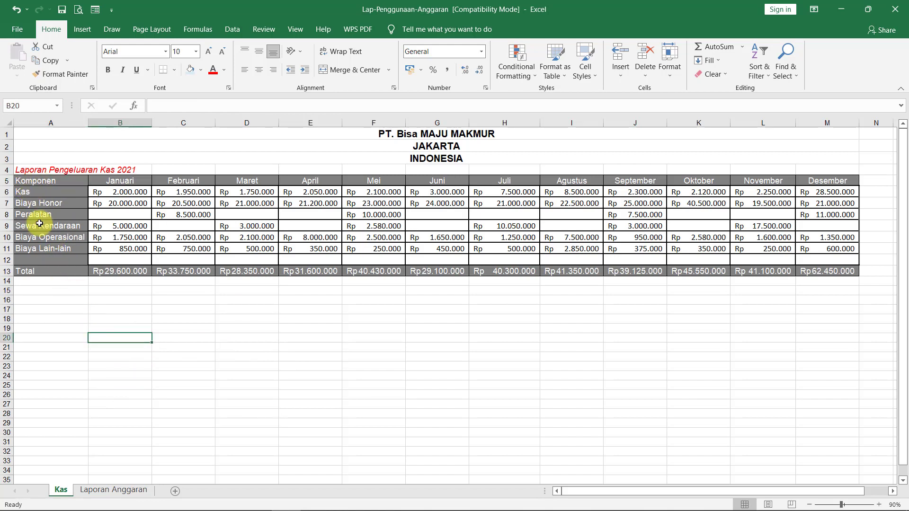
pyautogui.moveTo(34, 180)
pyautogui.mouseDown()
pyautogui.moveTo(86, 197)
pyautogui.moveTo(864, 268)
pyautogui.moveTo(851, 270)
pyautogui.mouseUp()
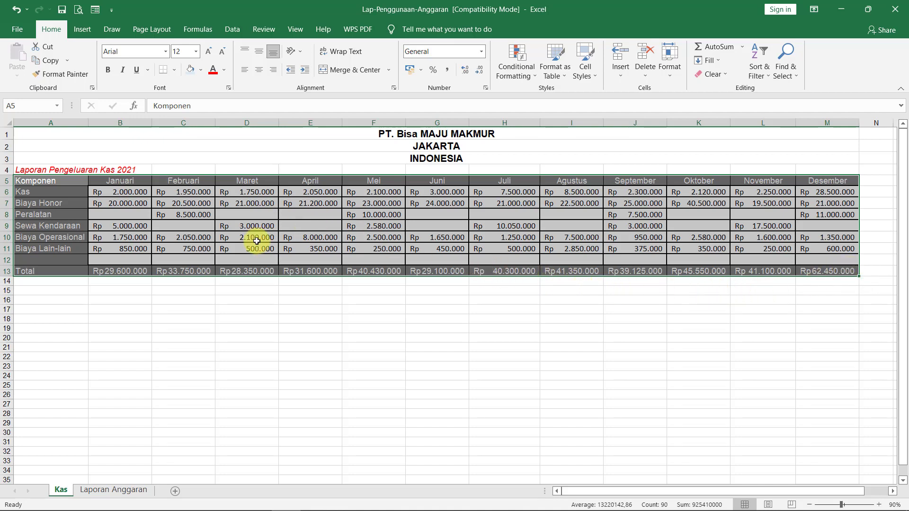
pyautogui.click(15, 105)
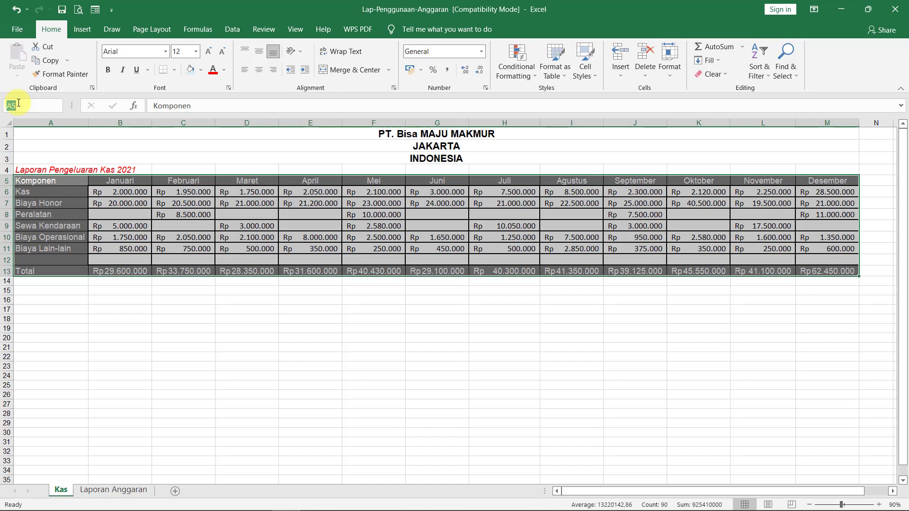
pyautogui.write('Kas')
pyautogui.press('Return')
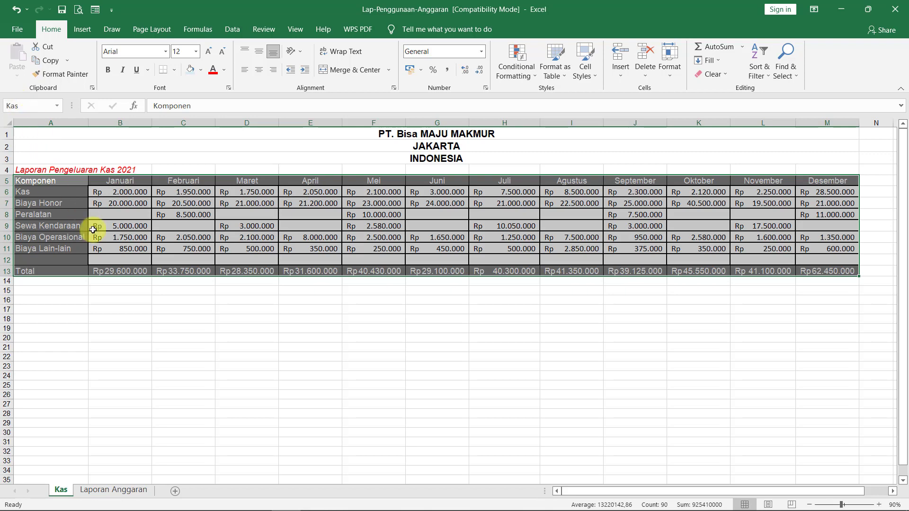
pyautogui.click(102, 303)
pyautogui.click(40, 181)
pyautogui.moveTo(40, 181); pyautogui.dragTo(826, 271)
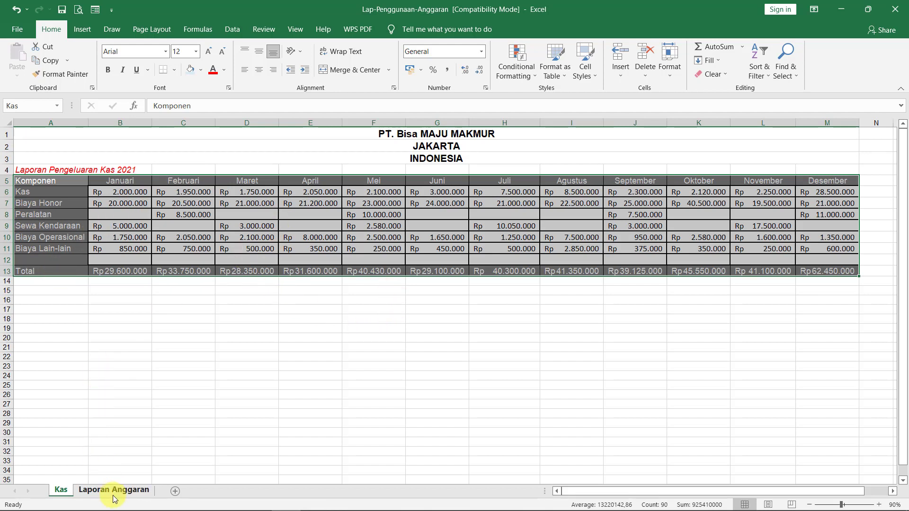
# - Reselect the Kas table A5:M13 to confirm its name, then switch to Laporan Anggaran
pyautogui.click(117, 432)
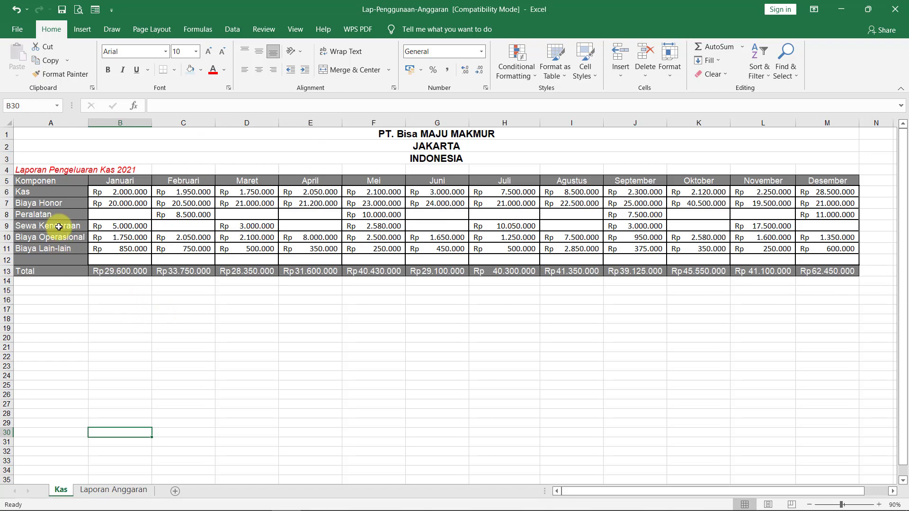
pyautogui.moveTo(44, 181); pyautogui.dragTo(812, 271)
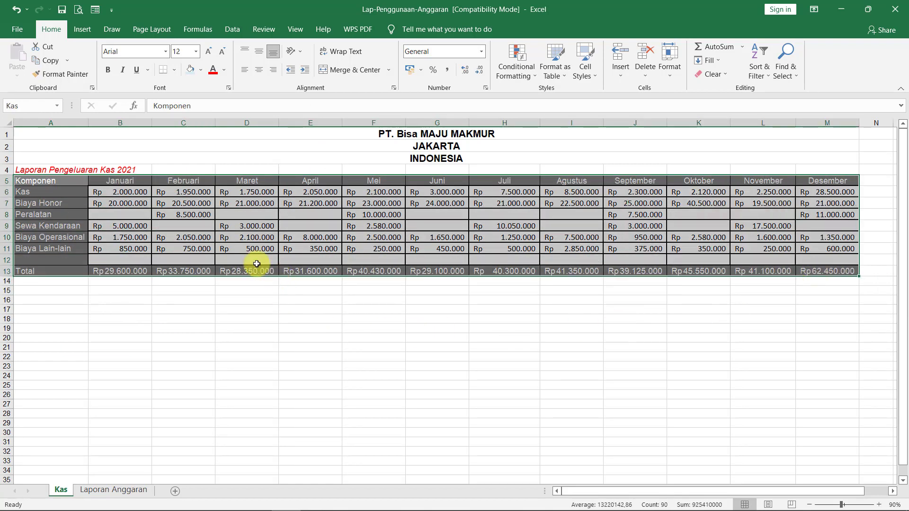
pyautogui.click(114, 490)
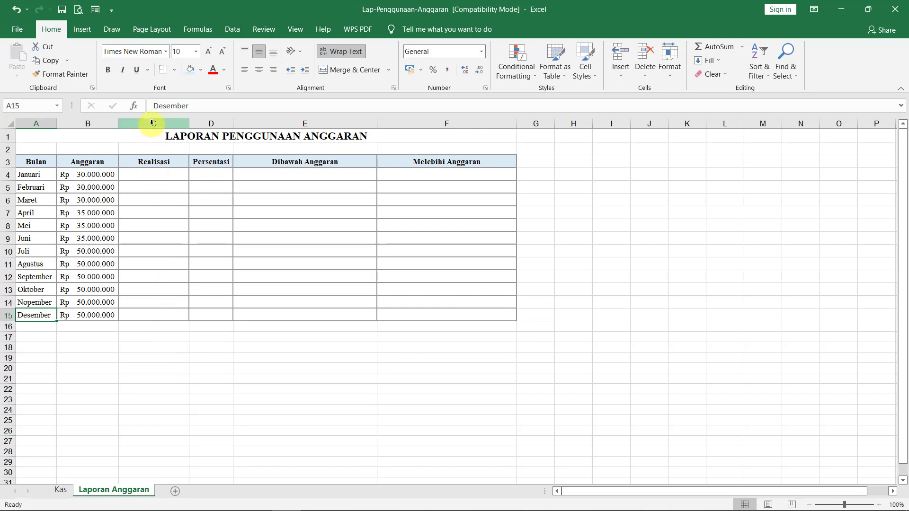
# - In C4, start =HLOOKUP(A4;Kas with Januari as lookup value and Kas as table
pyautogui.click(149, 174)
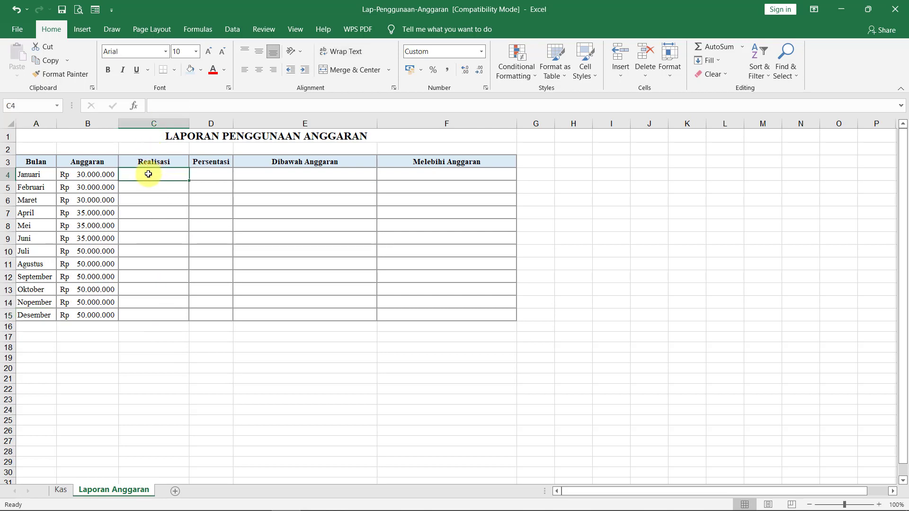
pyautogui.write('=')
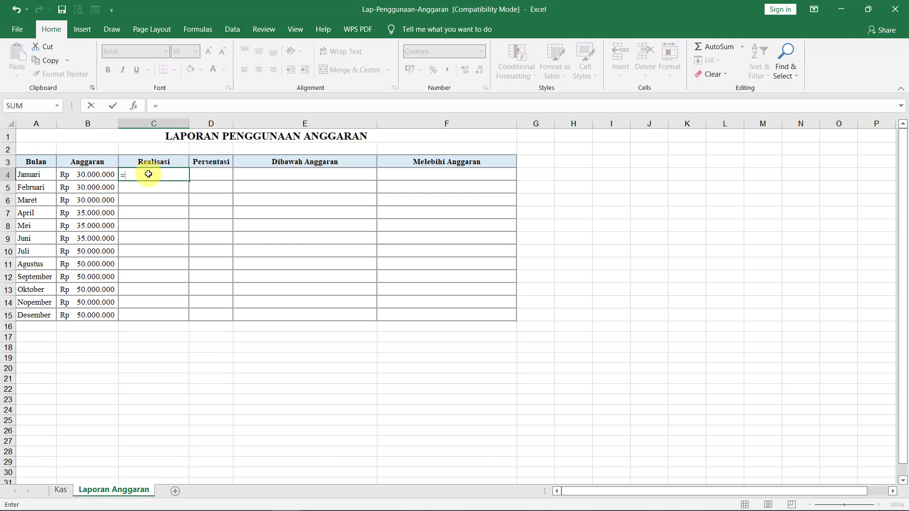
pyautogui.write('hloo')
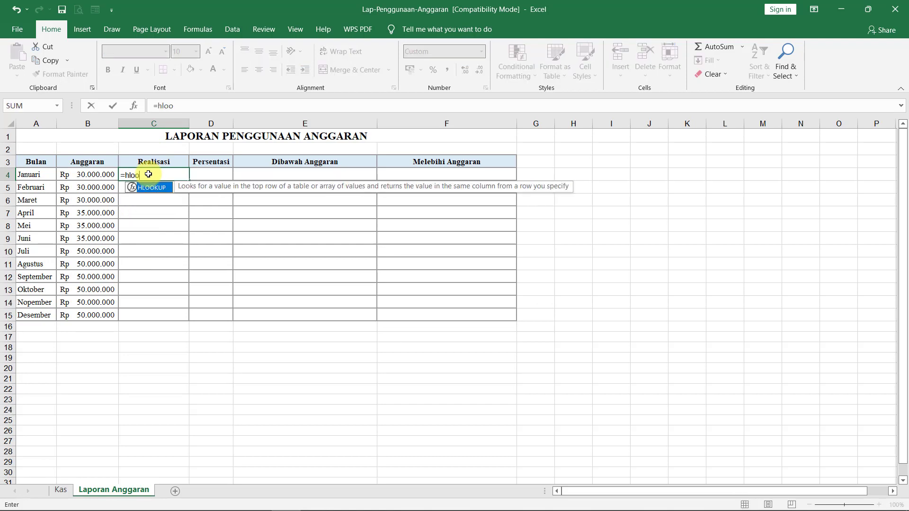
pyautogui.doubleClick(163, 188)
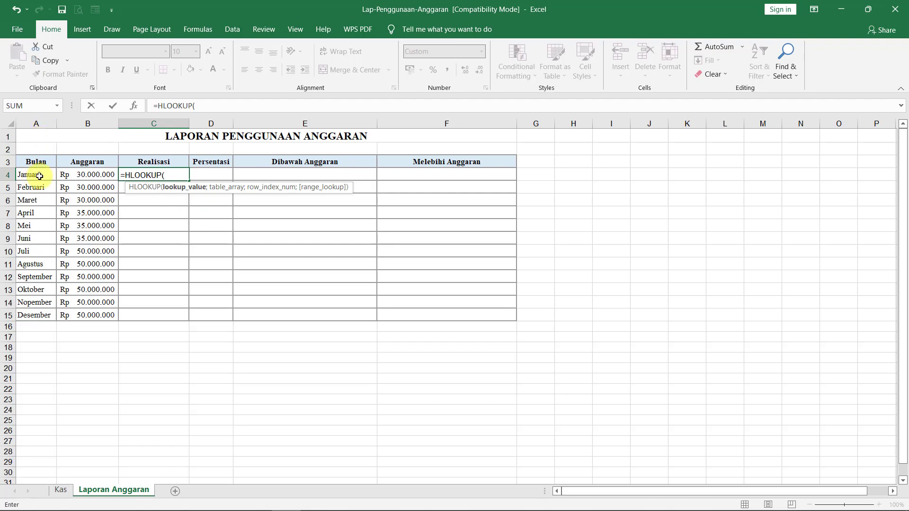
pyautogui.click(40, 176)
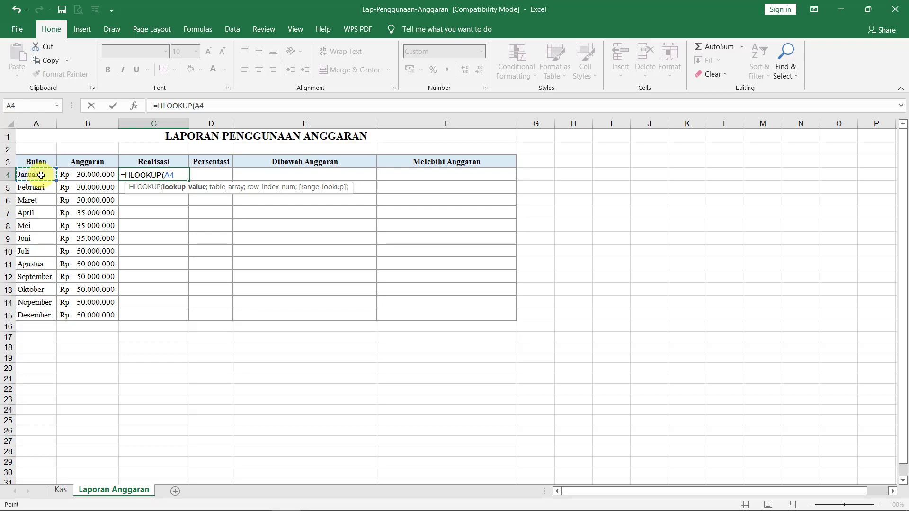
pyautogui.write(';')
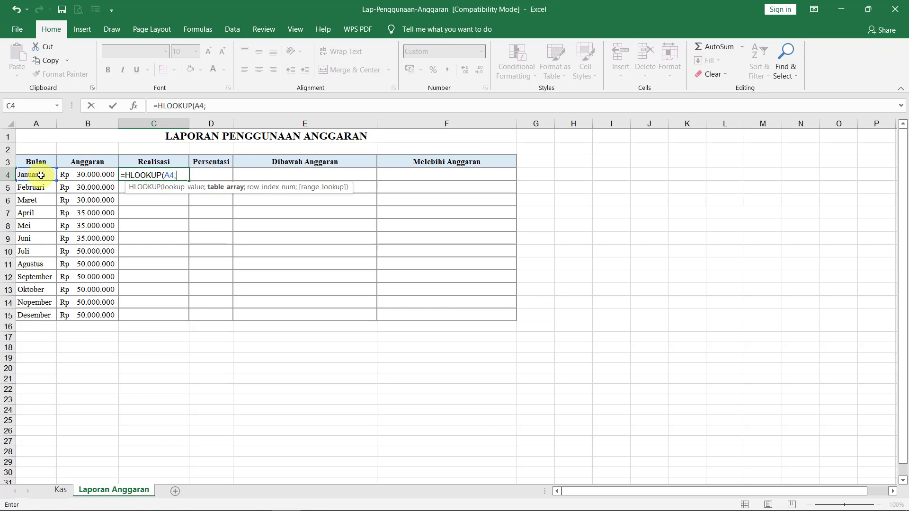
pyautogui.write('ka')
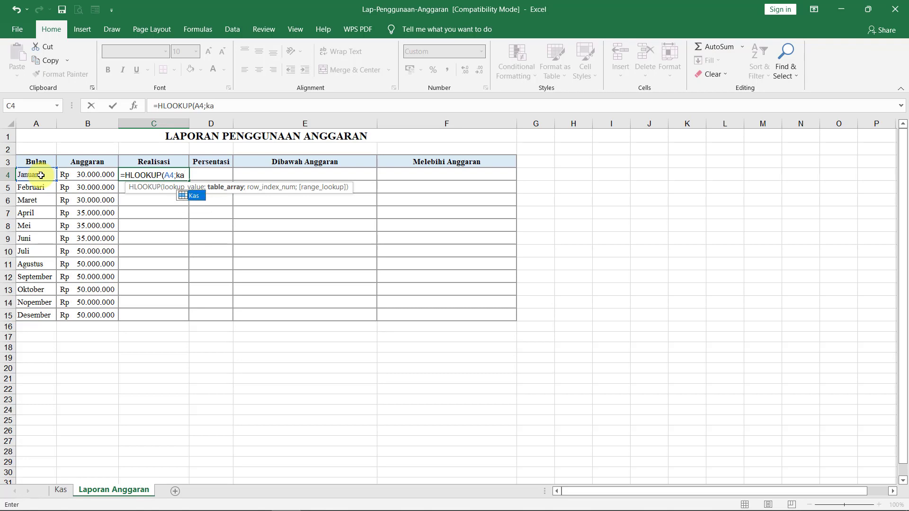
pyautogui.doubleClick(195, 195)
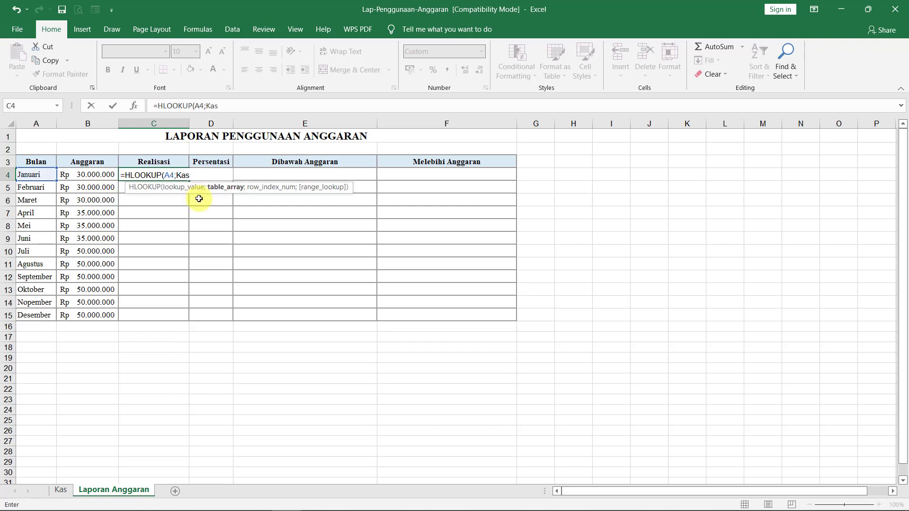
# - Complete C4 as =HLOOKUP(A4;Kas;9;0) so January shows Rp 29.600.000
pyautogui.write(';')
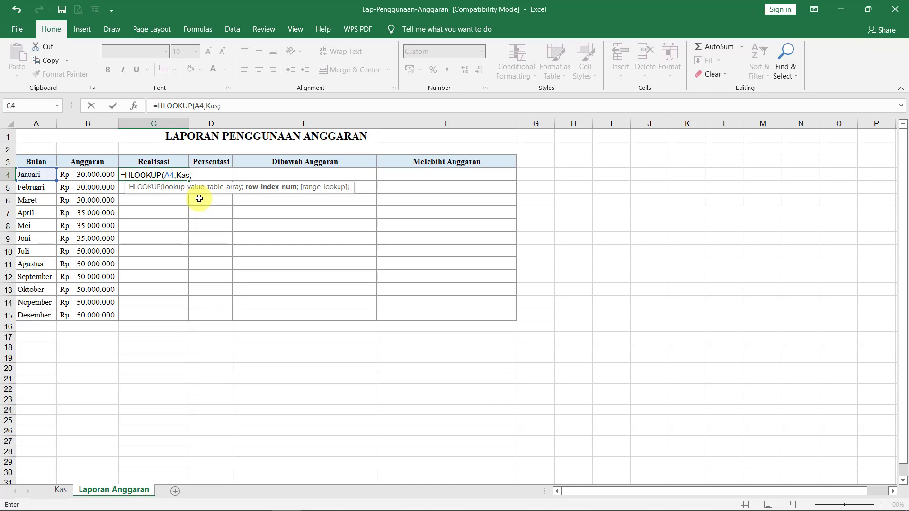
pyautogui.write('9')
pyautogui.write(';0')
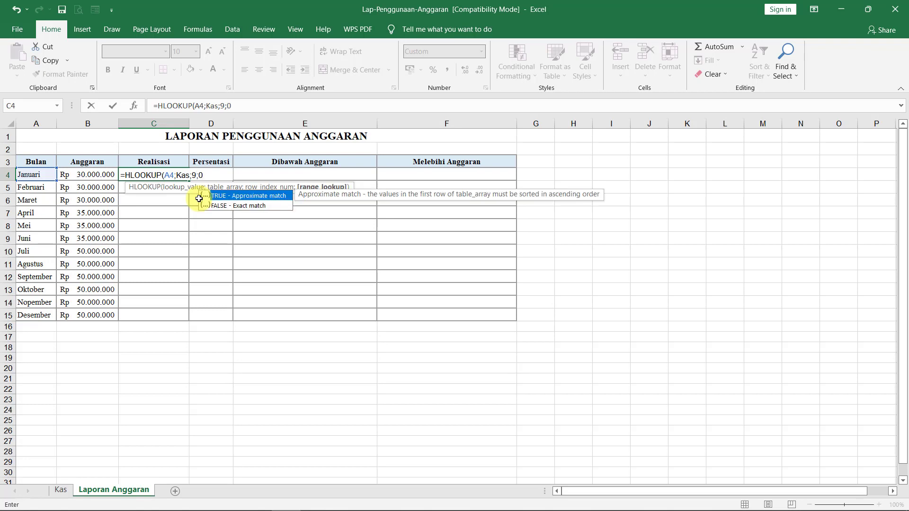
pyautogui.write(')')
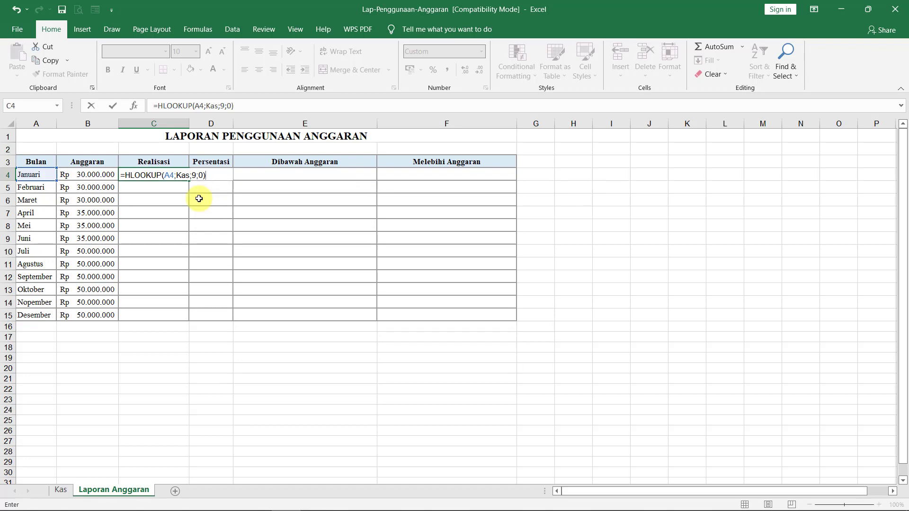
pyautogui.press('Return')
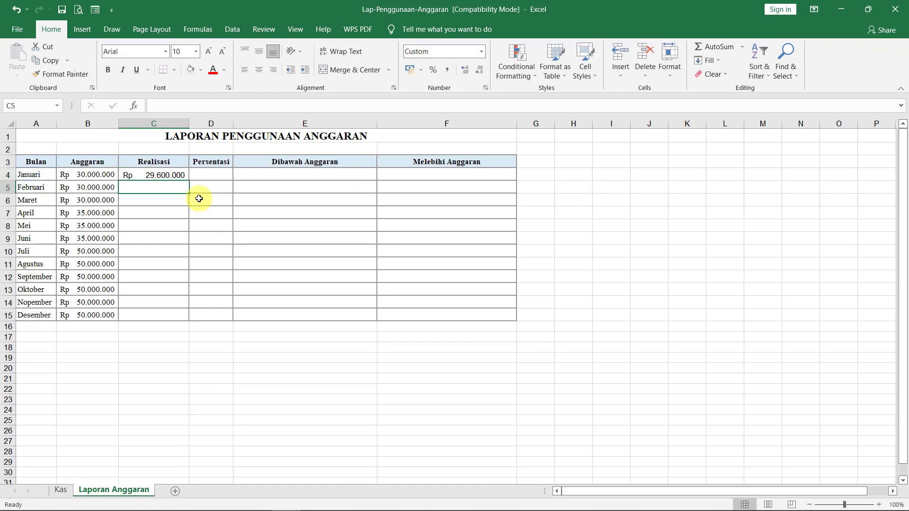
# - On the Kas sheet, step through the header, expense rows and Total row of the table
pyautogui.click(61, 493)
pyautogui.click(90, 346)
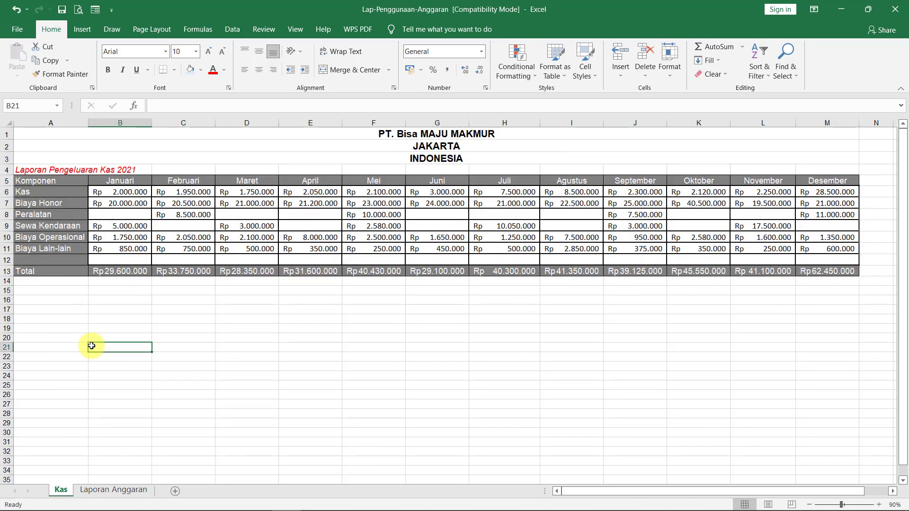
pyautogui.click(7, 181)
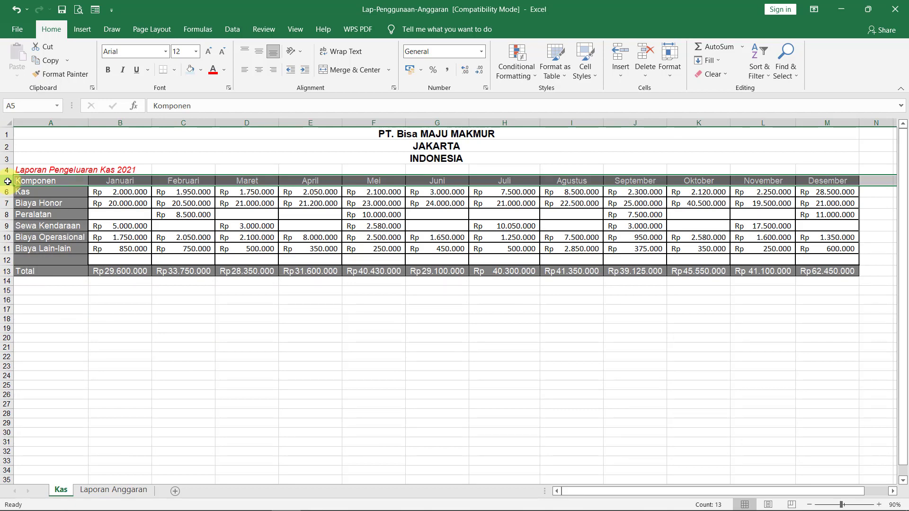
pyautogui.click(7, 192)
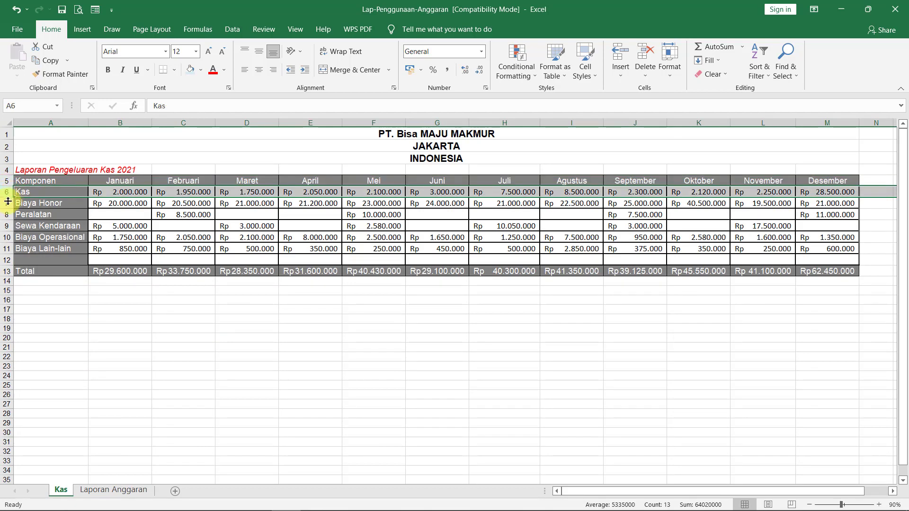
pyautogui.click(2, 204)
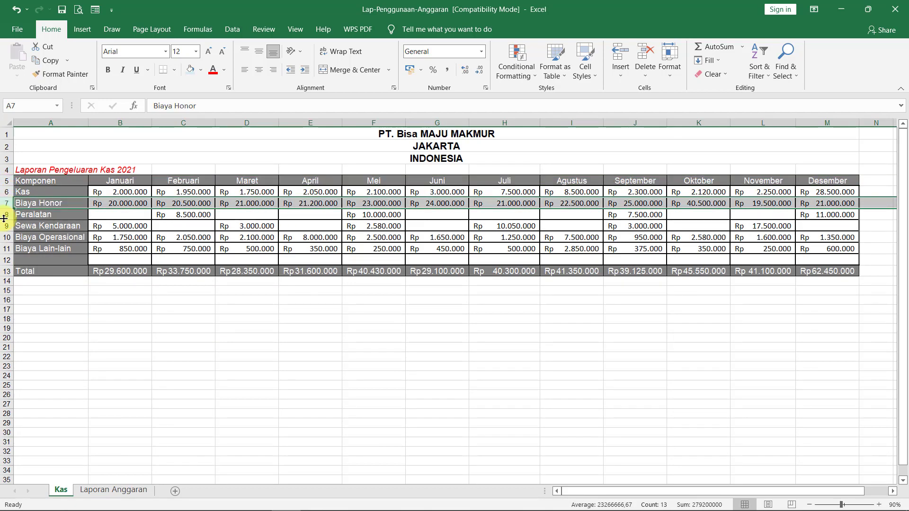
pyautogui.click(2, 227)
pyautogui.click(3, 238)
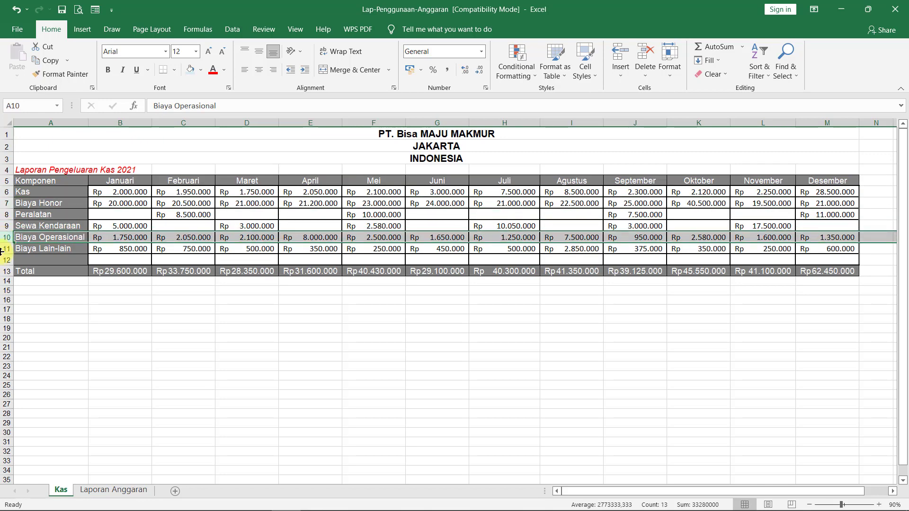
pyautogui.click(3, 249)
pyautogui.click(3, 260)
pyautogui.click(3, 270)
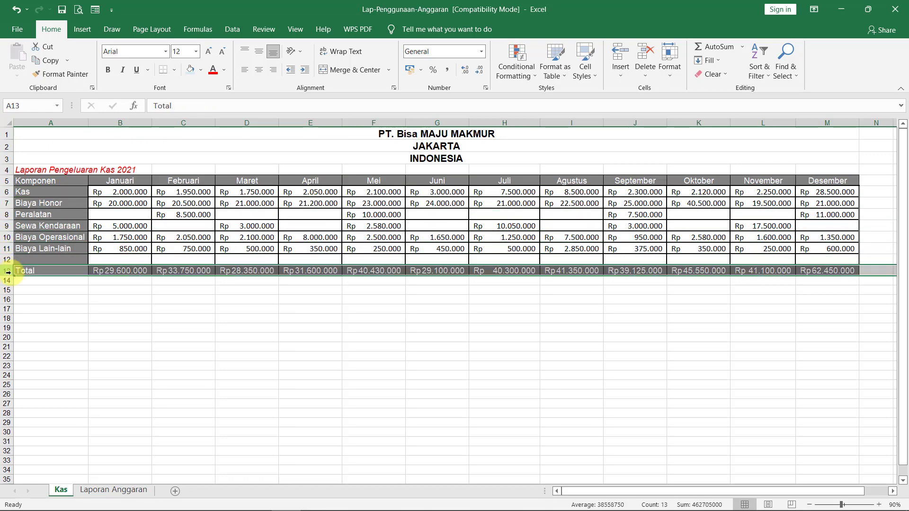
# - Point out the Total lookup row and Januari header, then return to Laporan Anggaran
pyautogui.click(72, 312)
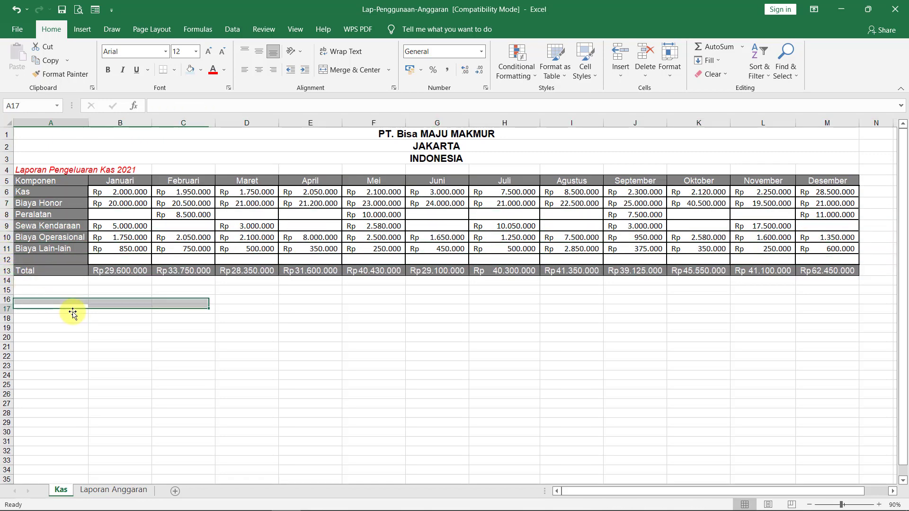
pyautogui.click(7, 272)
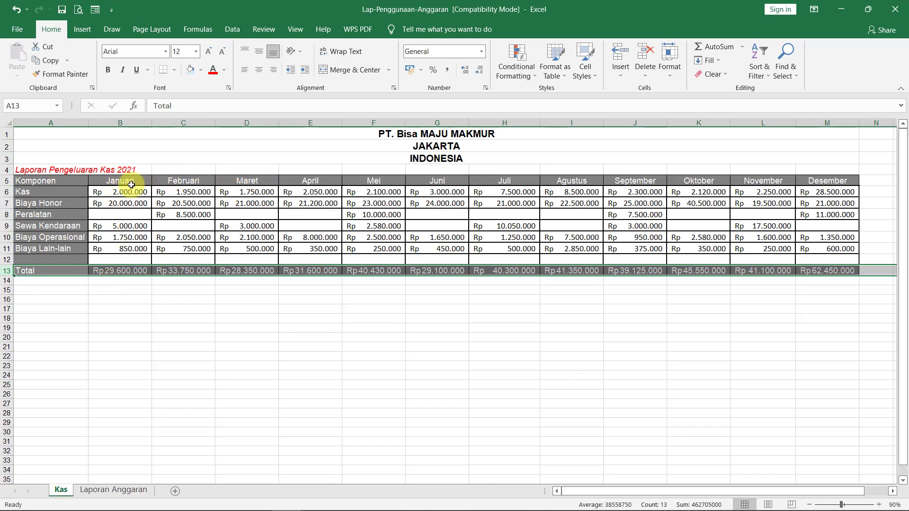
pyautogui.click(127, 285)
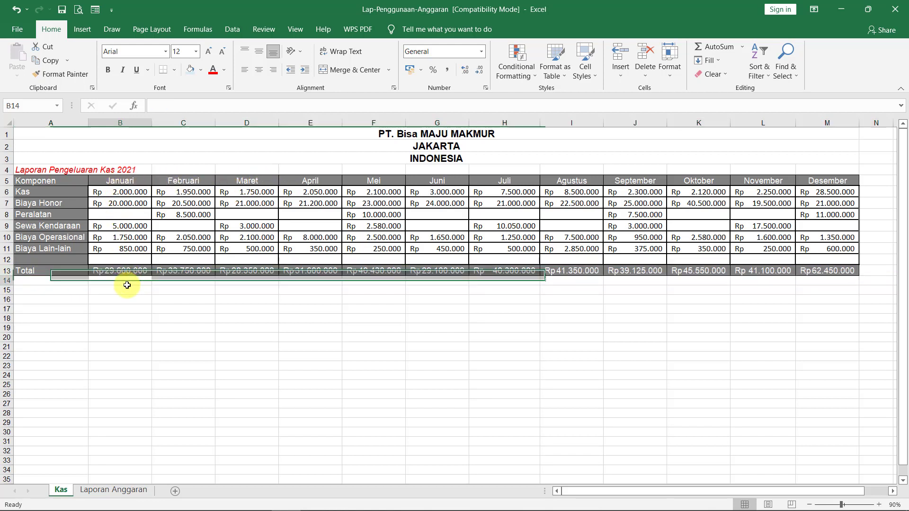
pyautogui.click(115, 182)
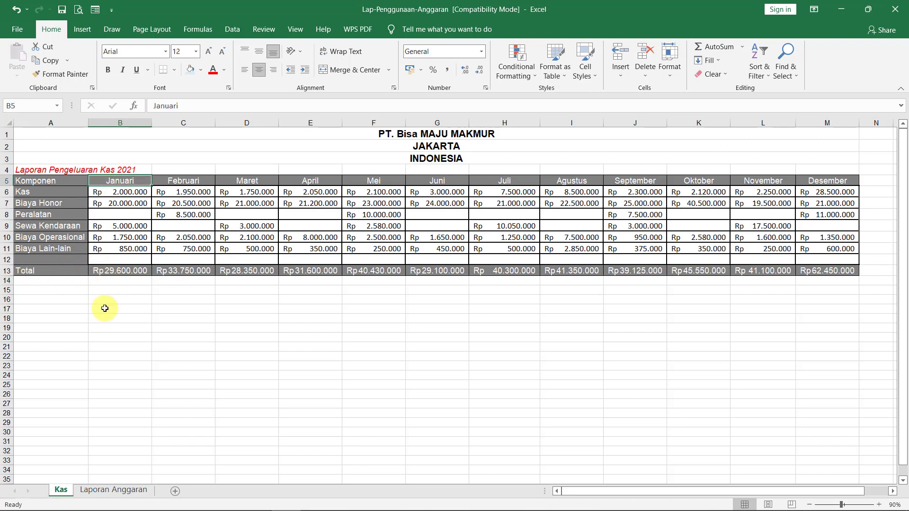
pyautogui.click(90, 491)
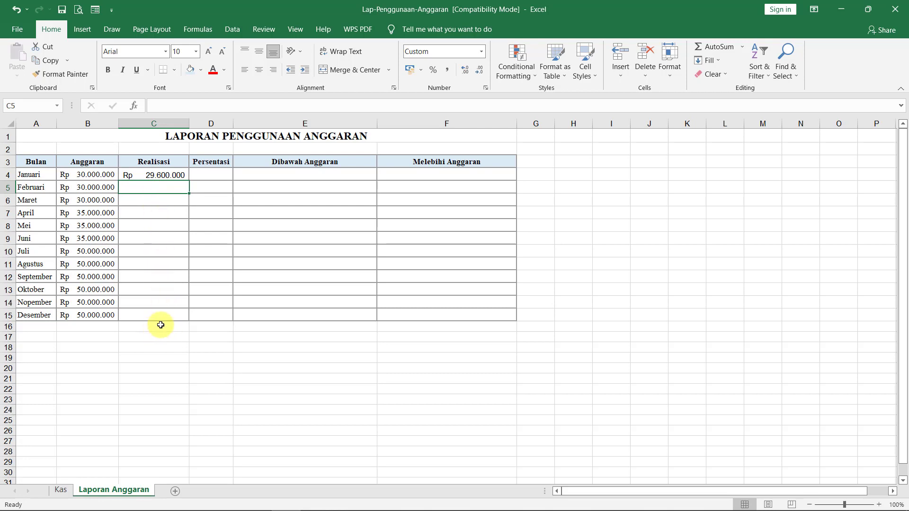
# - Copy C4's HLOOKUP formula down through C15 for Februari to Desember
pyautogui.click(169, 175)
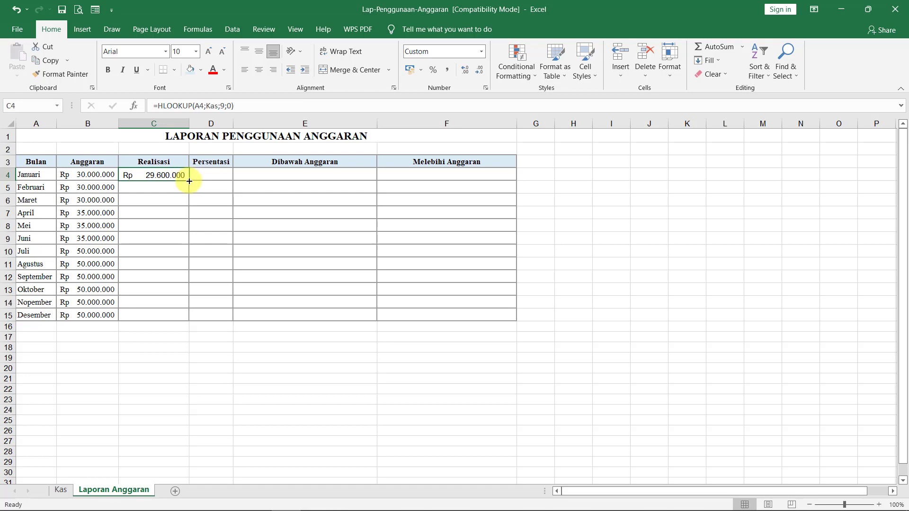
pyautogui.moveTo(189, 181); pyautogui.dragTo(193, 321)
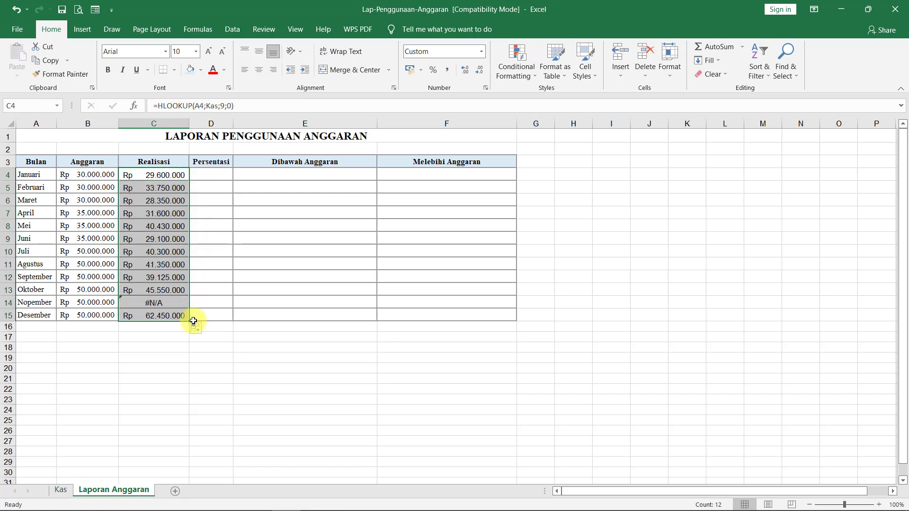
pyautogui.click(185, 366)
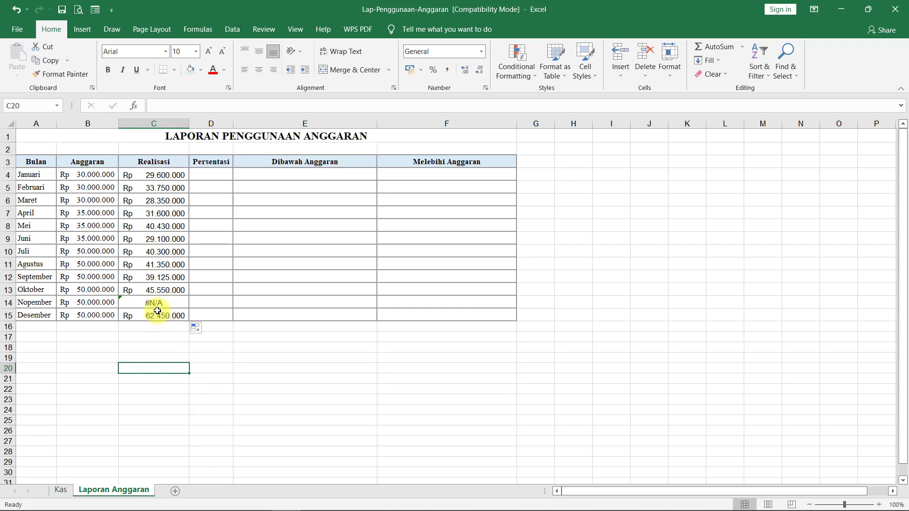
pyautogui.click(60, 491)
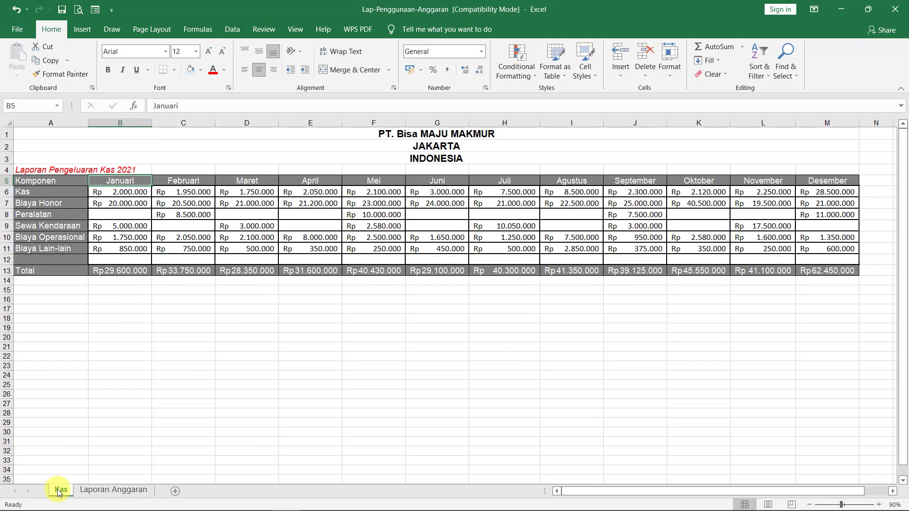
pyautogui.click(84, 491)
pyautogui.click(64, 492)
pyautogui.click(105, 493)
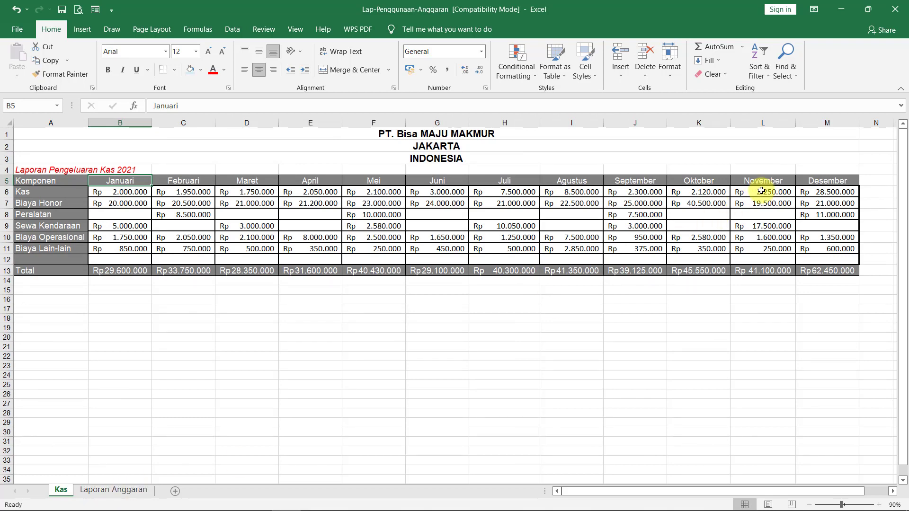
pyautogui.click(106, 492)
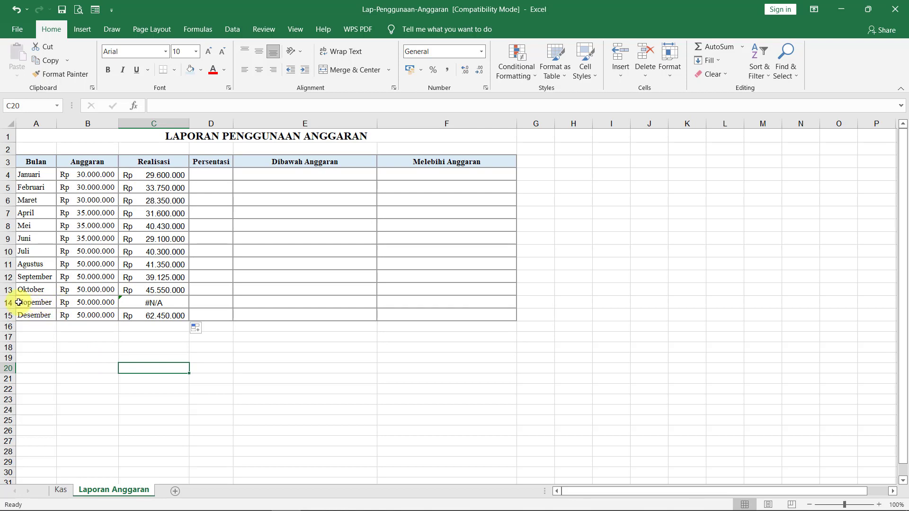
# - Respell A14 from Nopember to November, then check the Kas sheet and come back
pyautogui.doubleClick(19, 302)
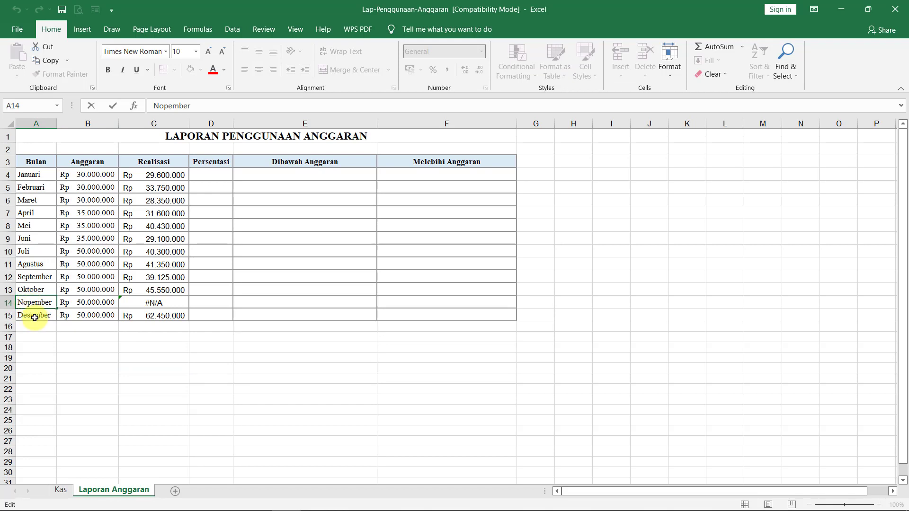
pyautogui.press('BackSpace')
pyautogui.write('v')
pyautogui.press('Return')
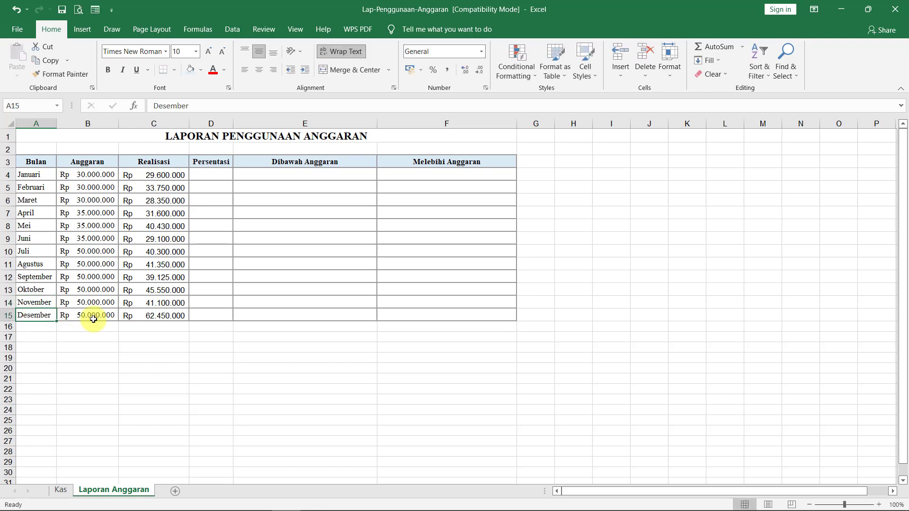
pyautogui.click(61, 492)
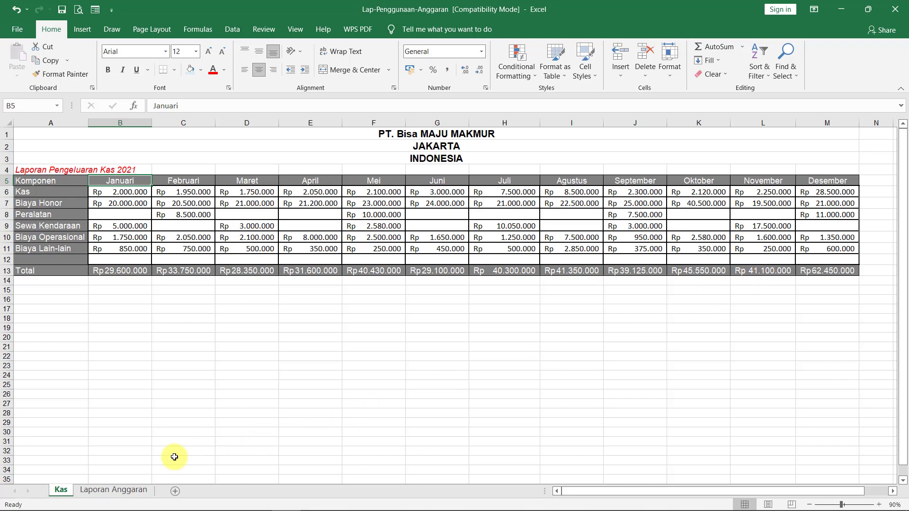
pyautogui.click(135, 491)
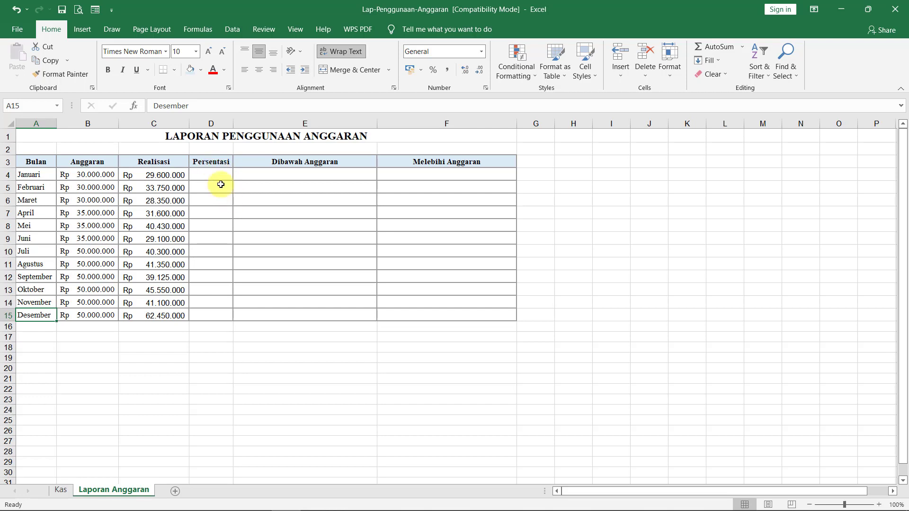
# - Apply the Percentage number format to Persentasi cells D4:D15
pyautogui.click(213, 172)
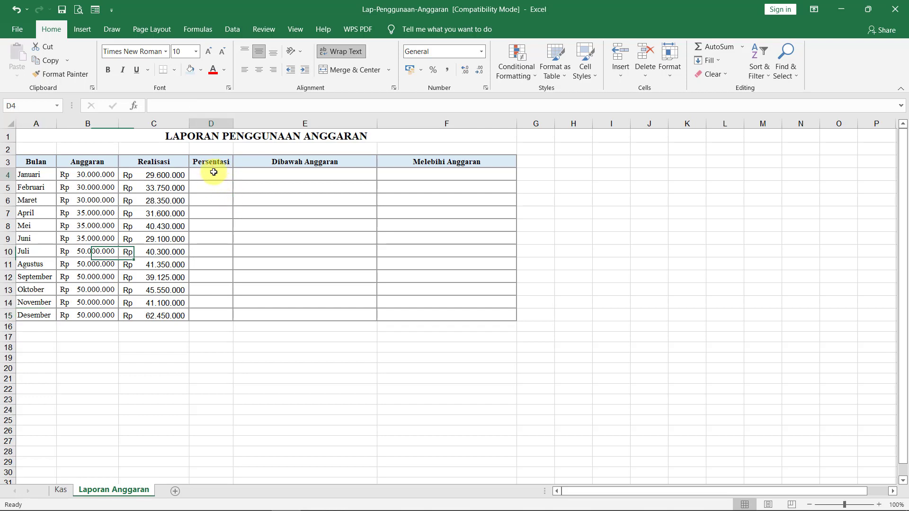
pyautogui.moveTo(214, 172); pyautogui.dragTo(221, 260)
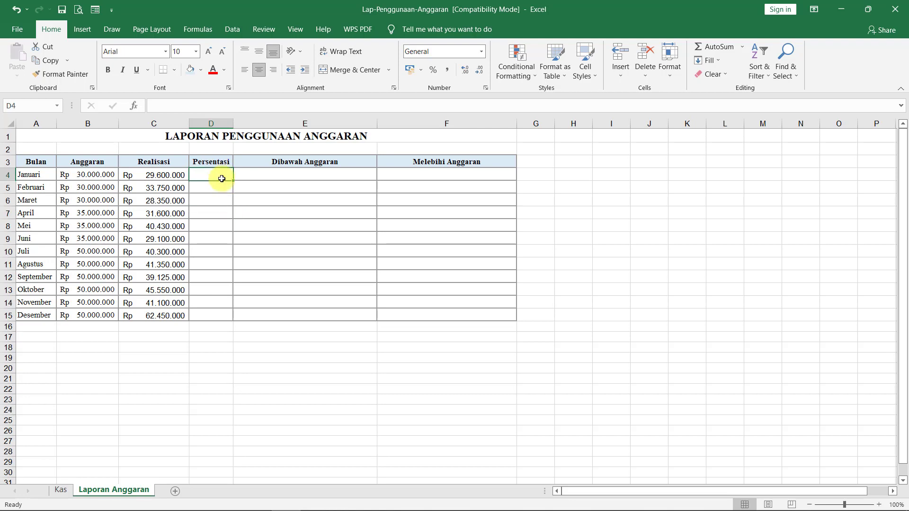
pyautogui.moveTo(220, 259); pyautogui.dragTo(220, 313)
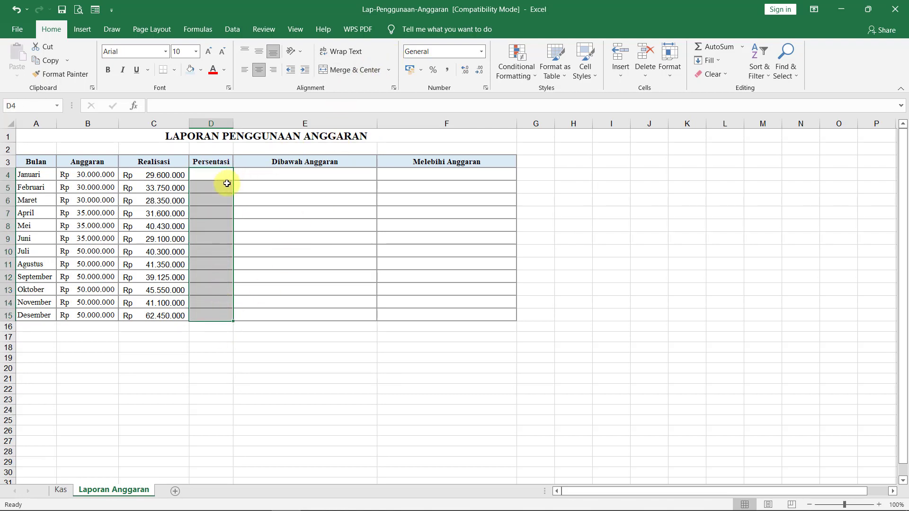
pyautogui.click(482, 51)
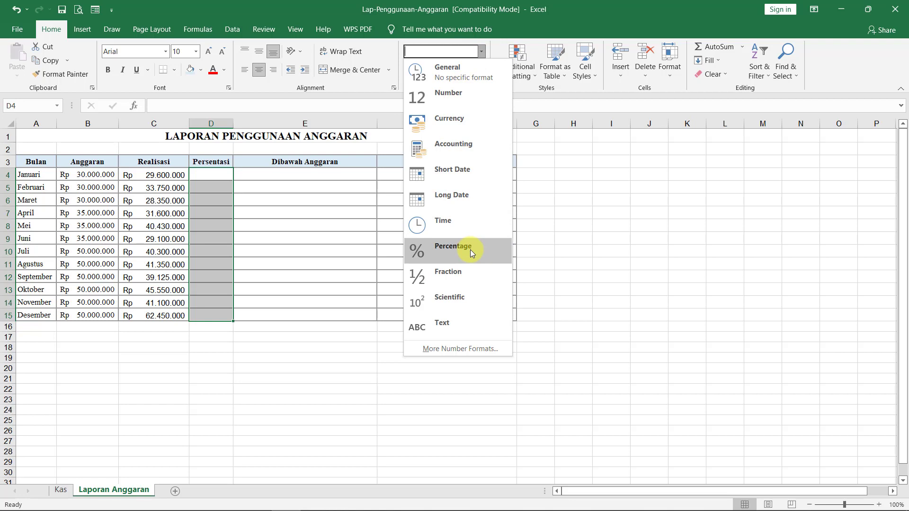
pyautogui.click(453, 251)
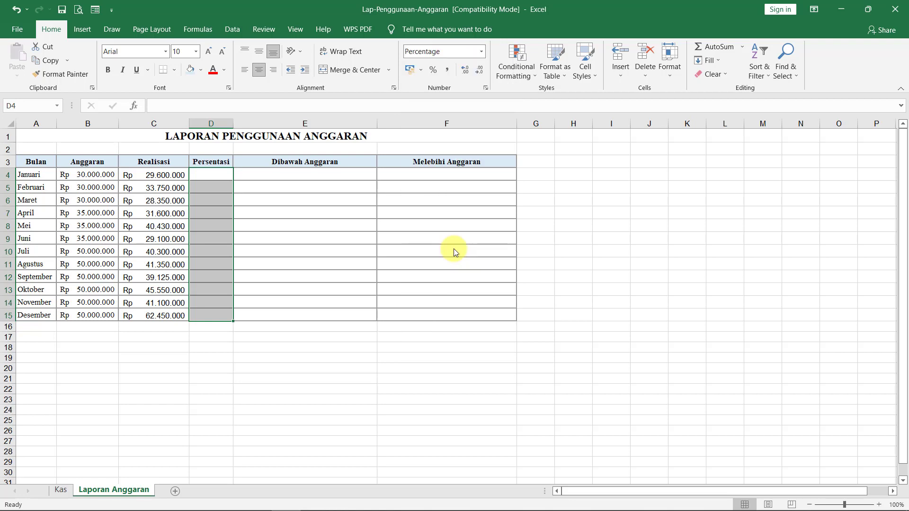
pyautogui.click(306, 238)
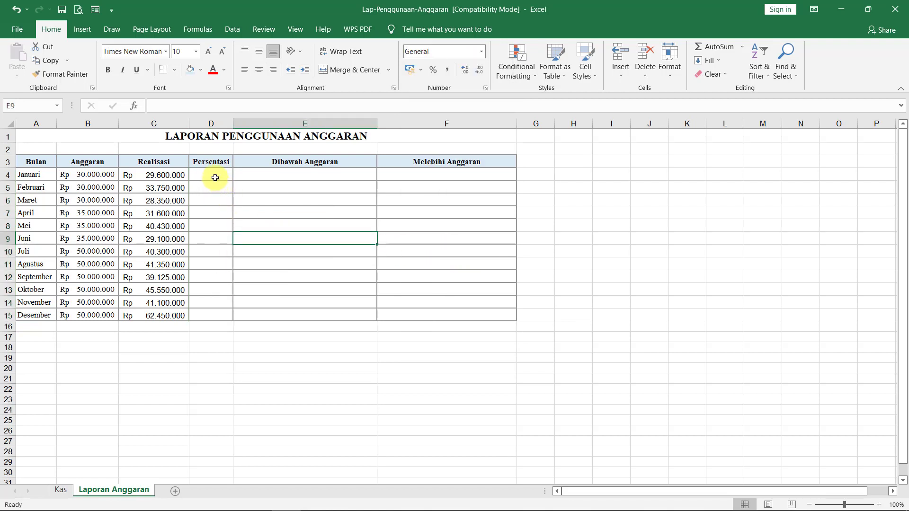
pyautogui.click(215, 177)
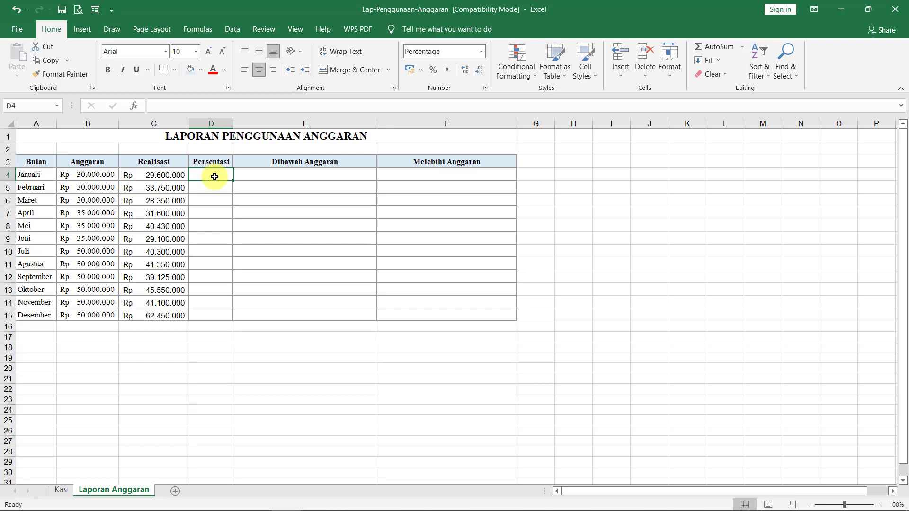
# - Enter =((B4-C4)/B4) in D4, giving January's Persentasi of 1%
pyautogui.write('=')
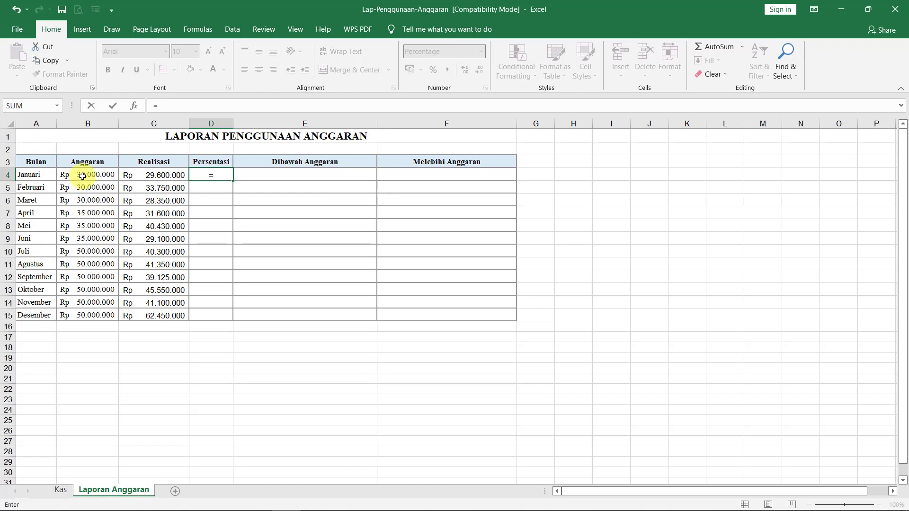
pyautogui.click(84, 175)
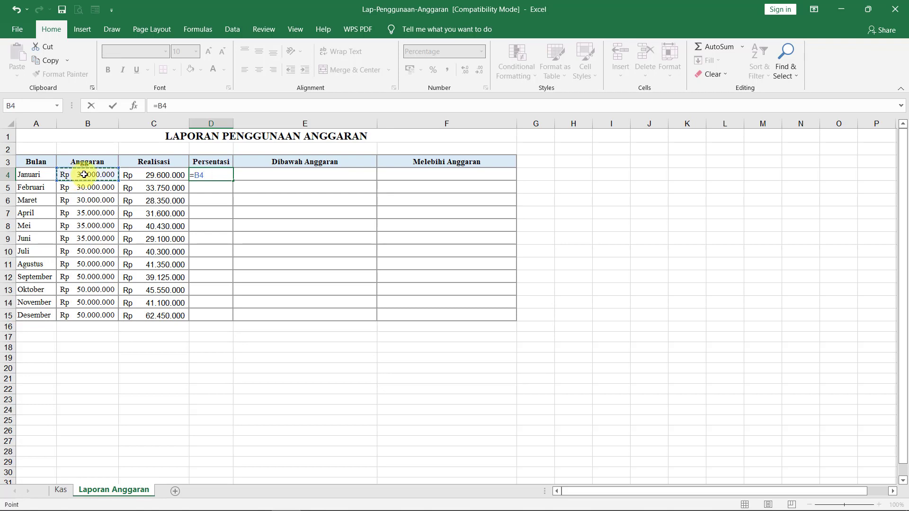
pyautogui.write('-')
pyautogui.click(156, 176)
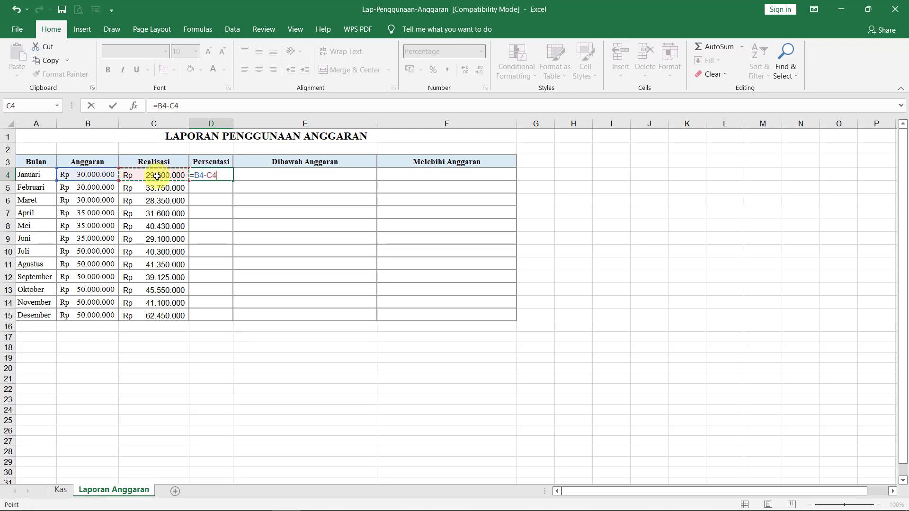
pyautogui.click(196, 179)
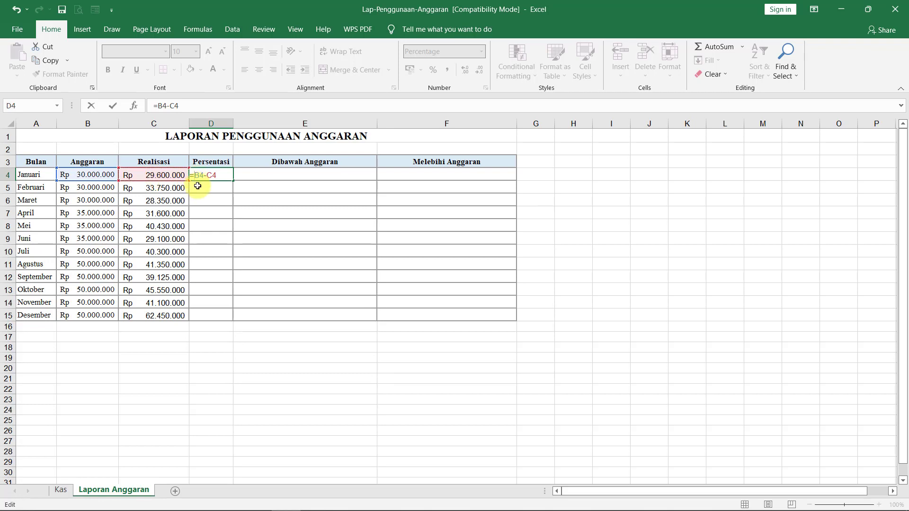
pyautogui.write('(')
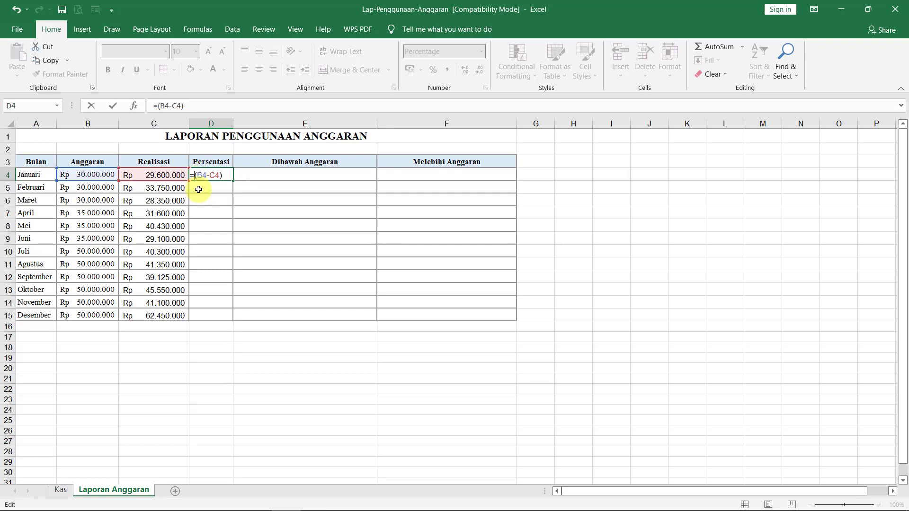
pyautogui.write('(')
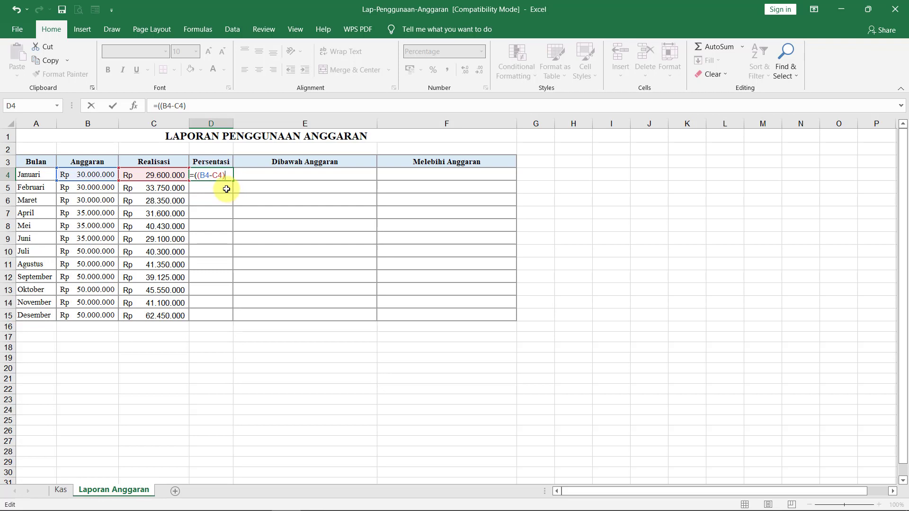
pyautogui.write('/')
pyautogui.click(105, 175)
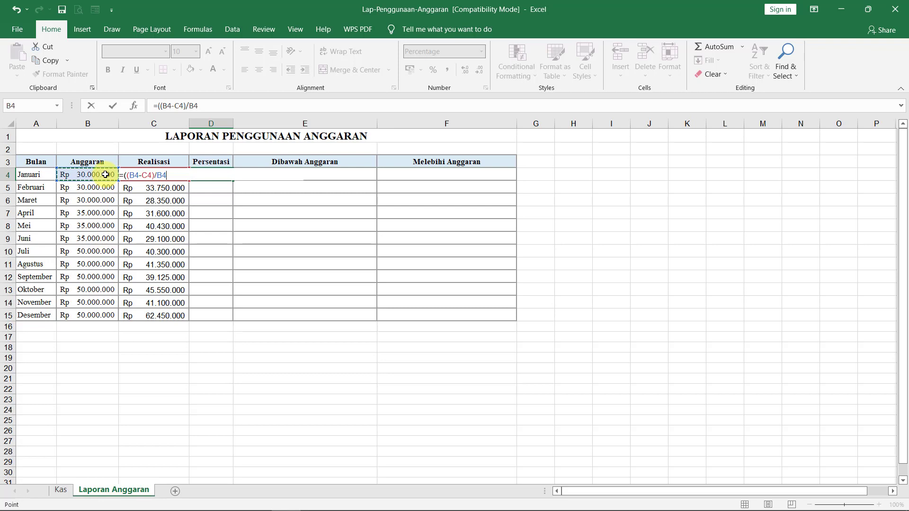
pyautogui.write(')')
pyautogui.press('Return')
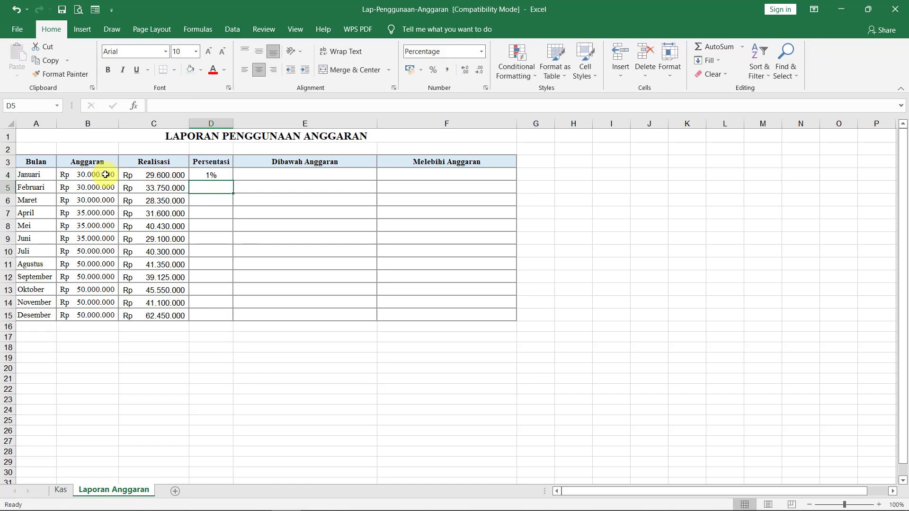
# - Copy D4's percentage formula down through D15 for Februari to Desember
pyautogui.click(217, 177)
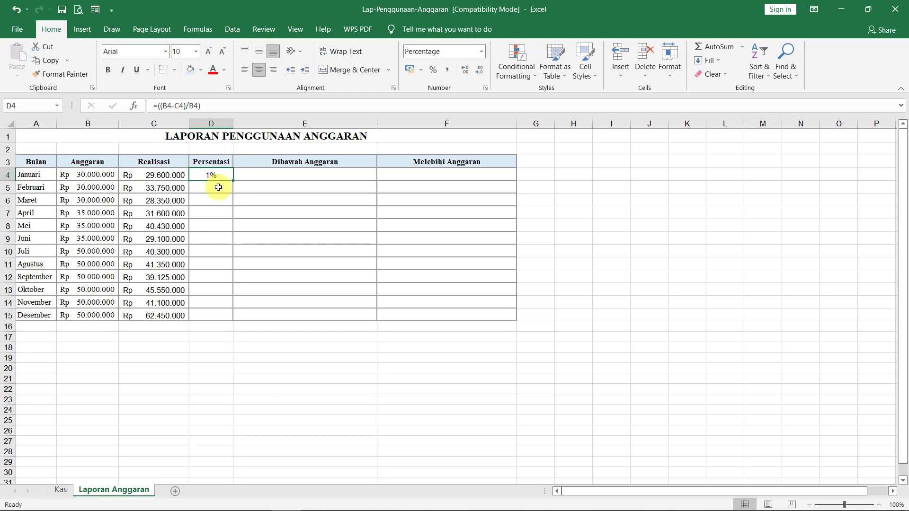
pyautogui.click(218, 188)
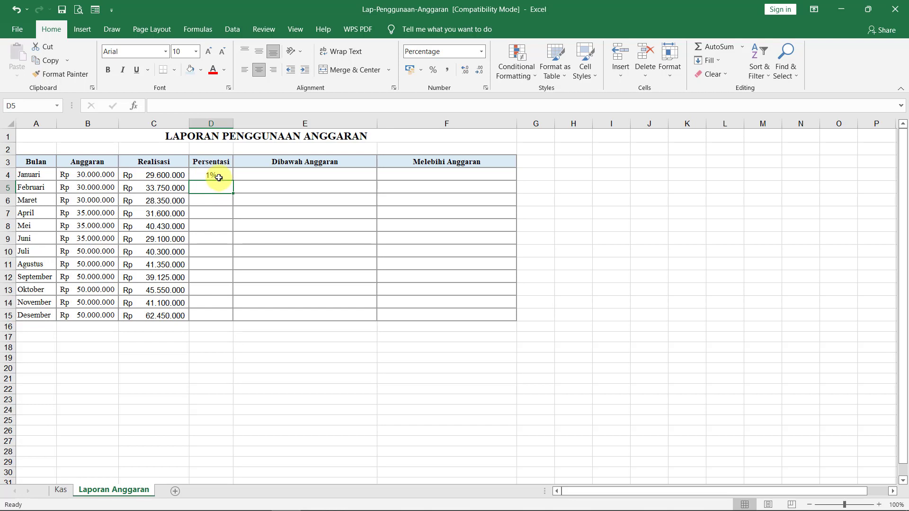
pyautogui.click(219, 177)
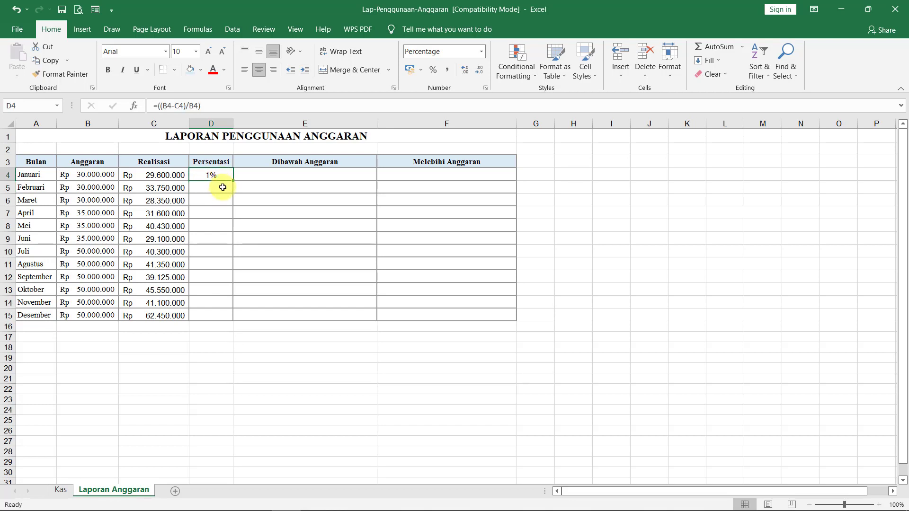
pyautogui.moveTo(233, 180); pyautogui.dragTo(235, 320)
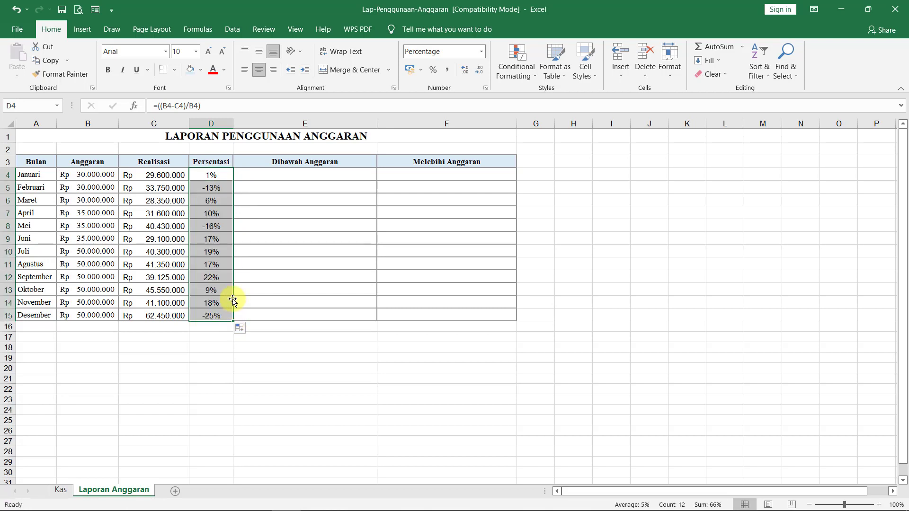
pyautogui.click(246, 265)
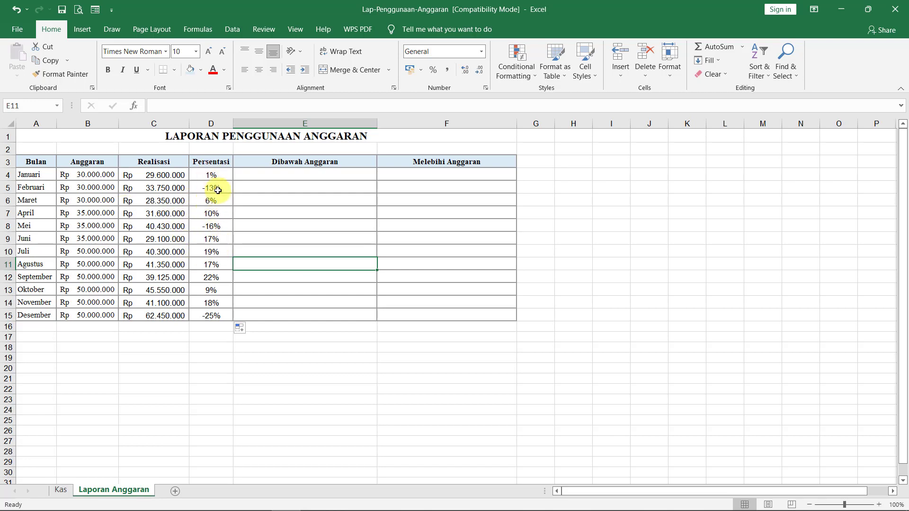
# - Verify the copied Persentasi formulas for Maret and Februari
pyautogui.click(217, 199)
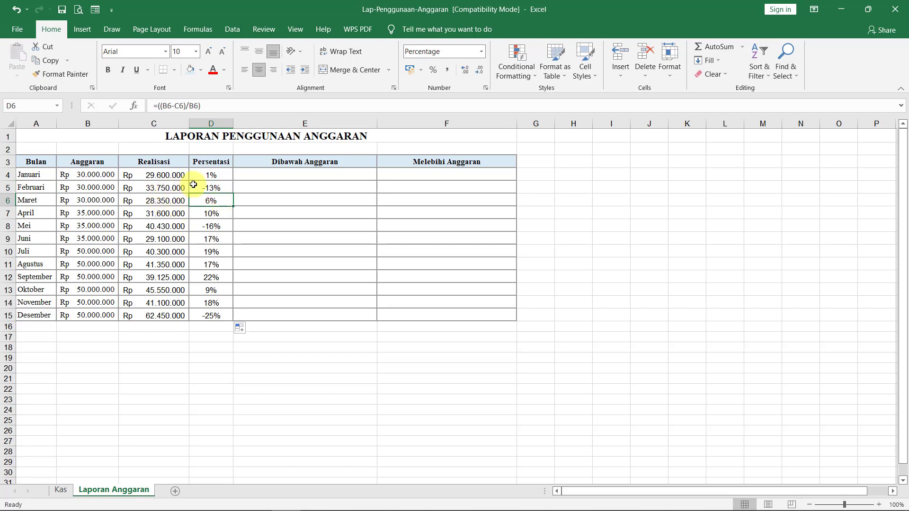
pyautogui.click(210, 189)
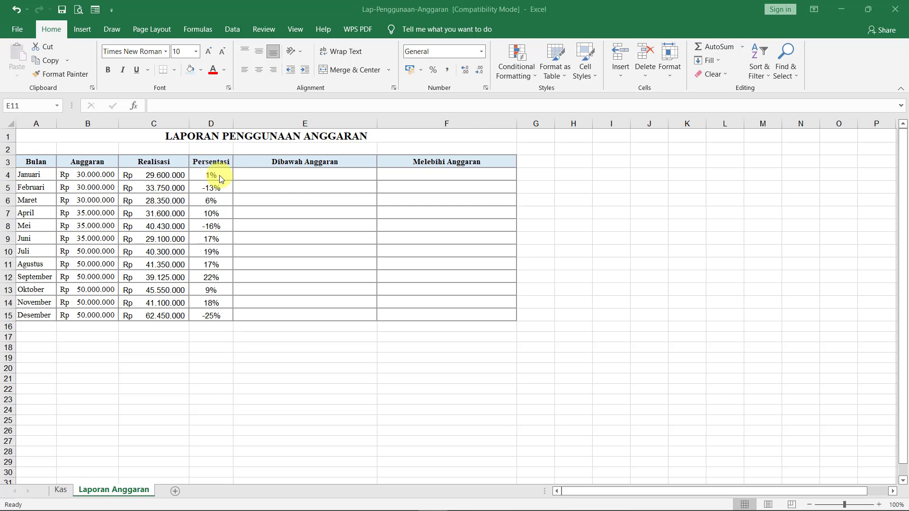
pyautogui.click(264, 174)
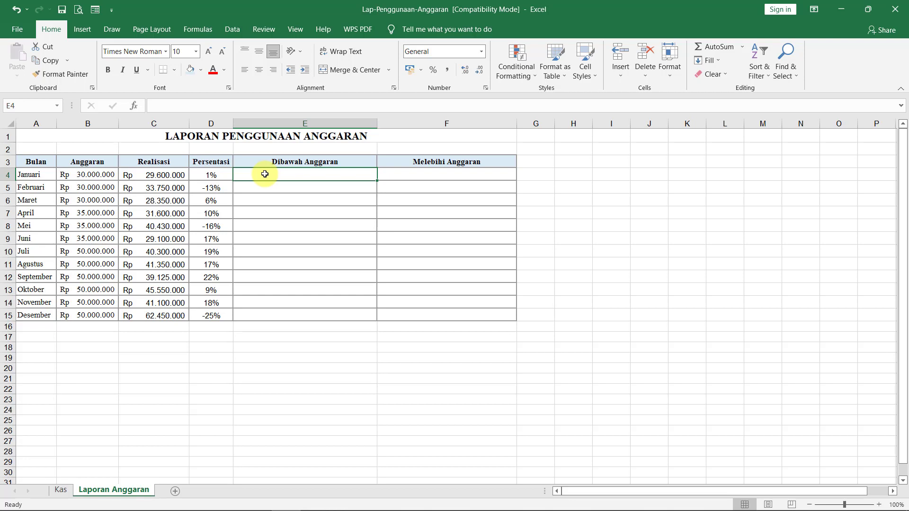
# - Start E4 with =IF(D4<0;REPT("*, taking IF and REPT from AutoComplete
pyautogui.write('=')
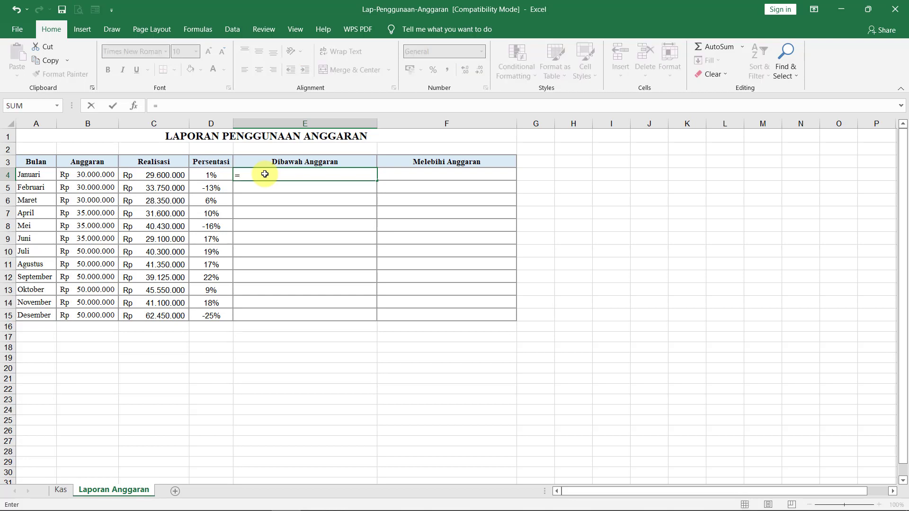
pyautogui.write('IF')
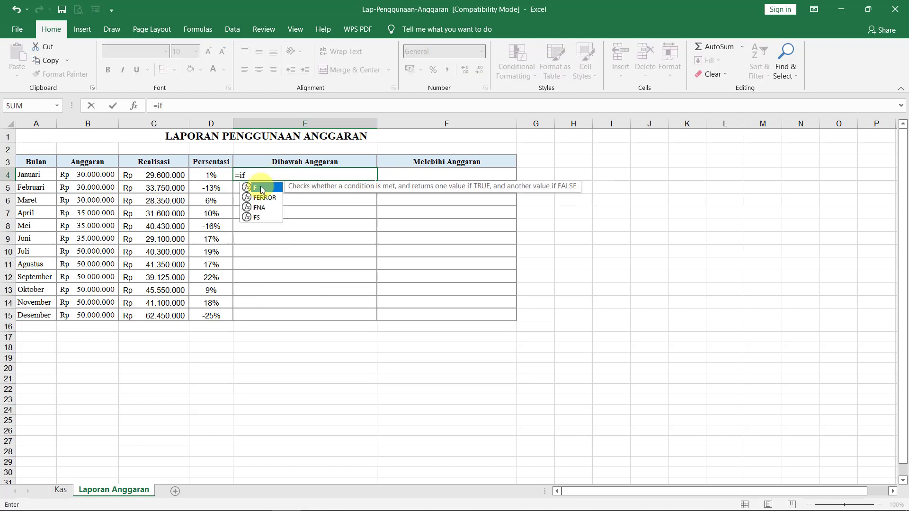
pyautogui.doubleClick(262, 184)
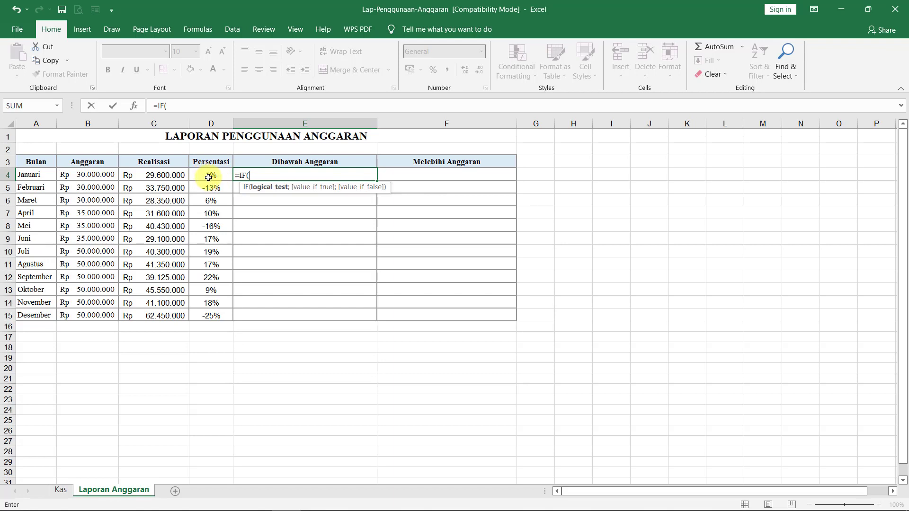
pyautogui.click(209, 178)
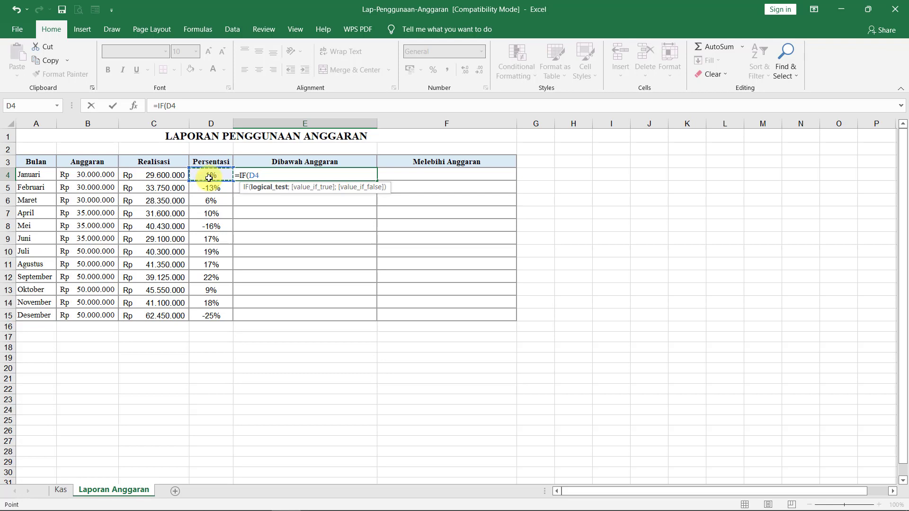
pyautogui.write(',')
pyautogui.write('0')
pyautogui.write(';')
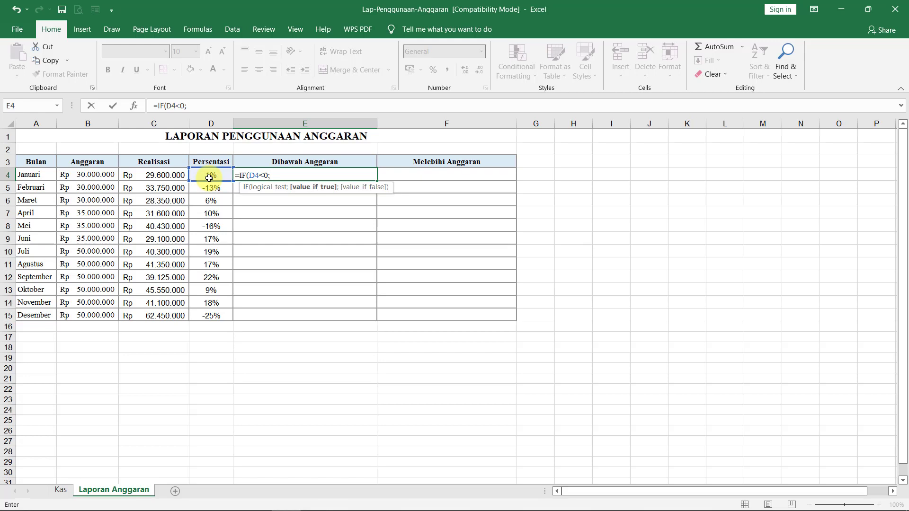
pyautogui.write('re')
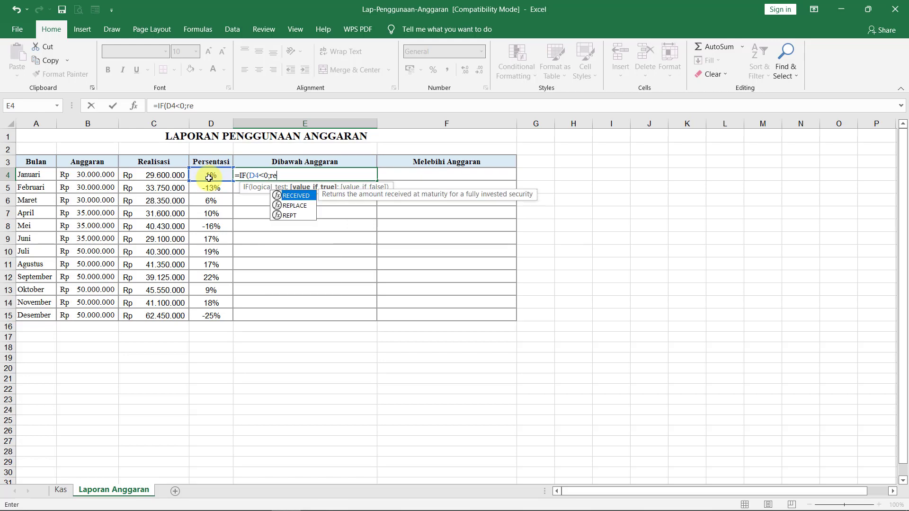
pyautogui.click(297, 218)
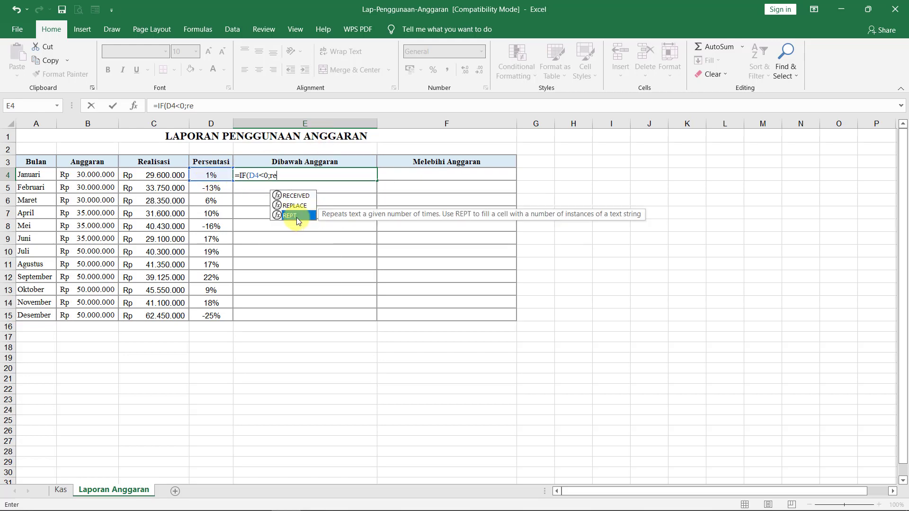
pyautogui.doubleClick(297, 218)
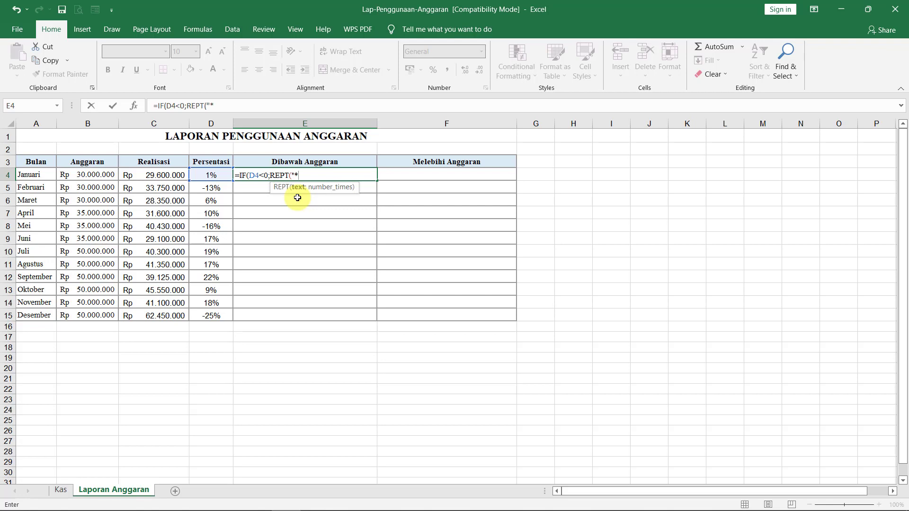
# - Add ROUND(D4*100;0) as the repeat count so E4 reads =IF(D4<0;REPT("*";ROUND(D4*100;0))
pyautogui.write('"')
pyautogui.write(';')
pyautogui.write('rou')
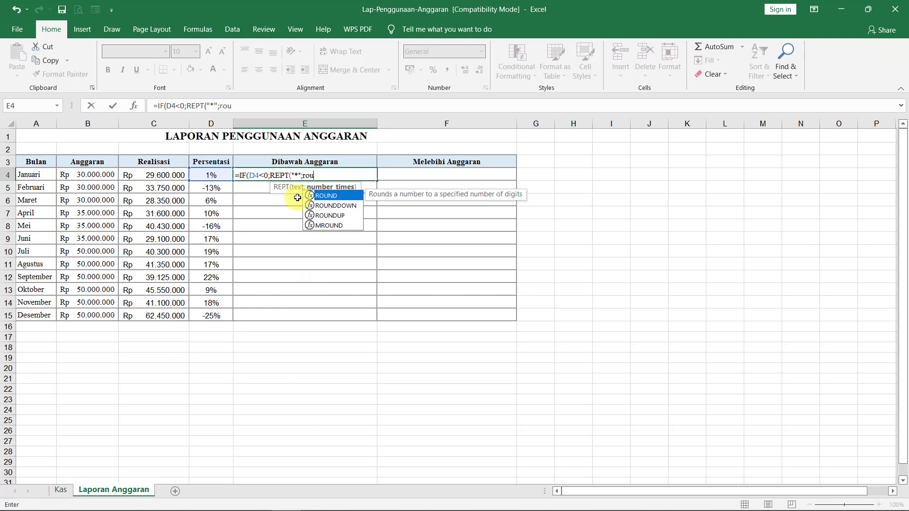
pyautogui.write('nd')
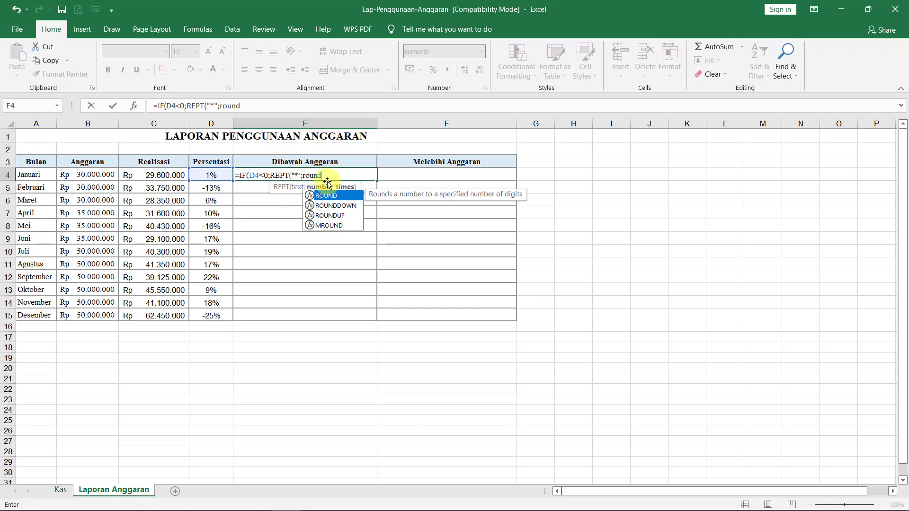
pyautogui.doubleClick(329, 196)
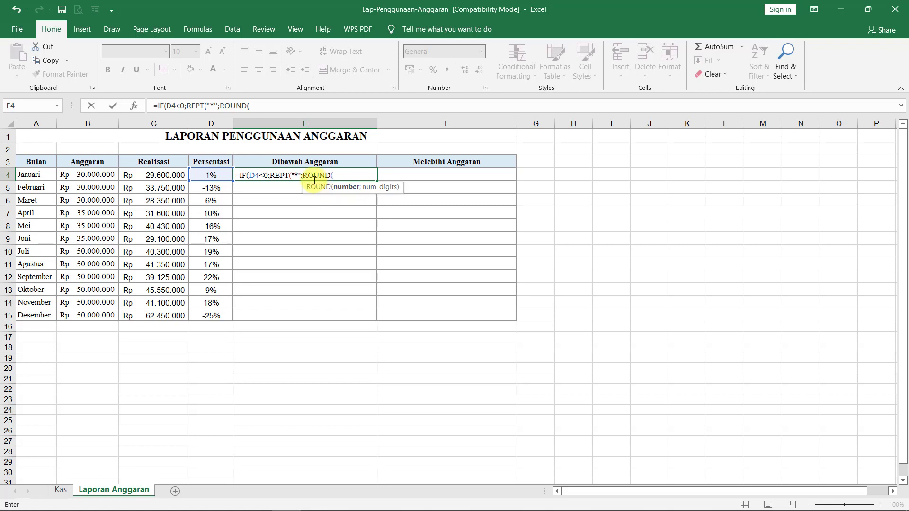
pyautogui.click(218, 175)
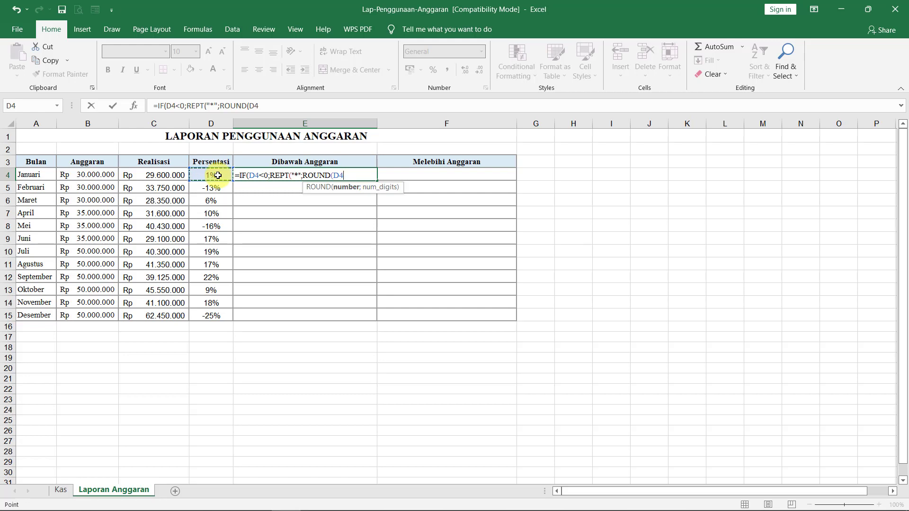
pyautogui.write('*')
pyautogui.write('100')
pyautogui.write(';')
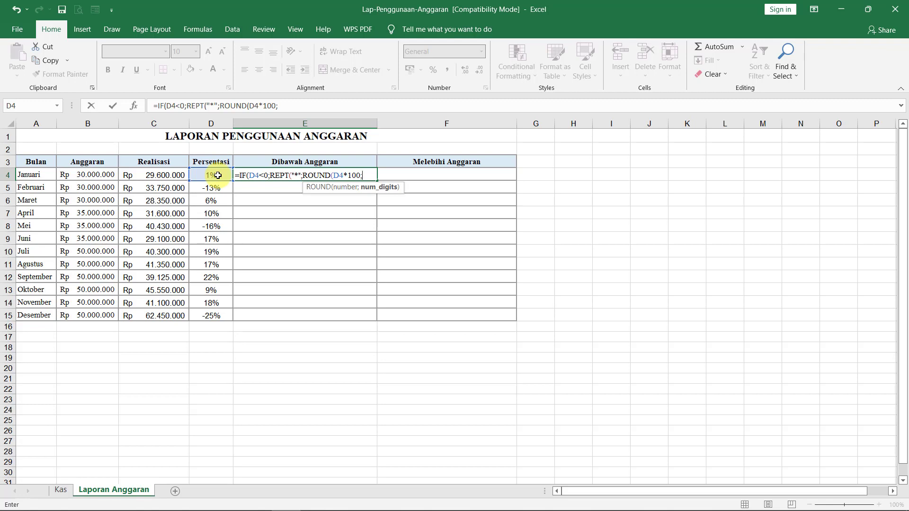
pyautogui.write('0')
pyautogui.write(')')
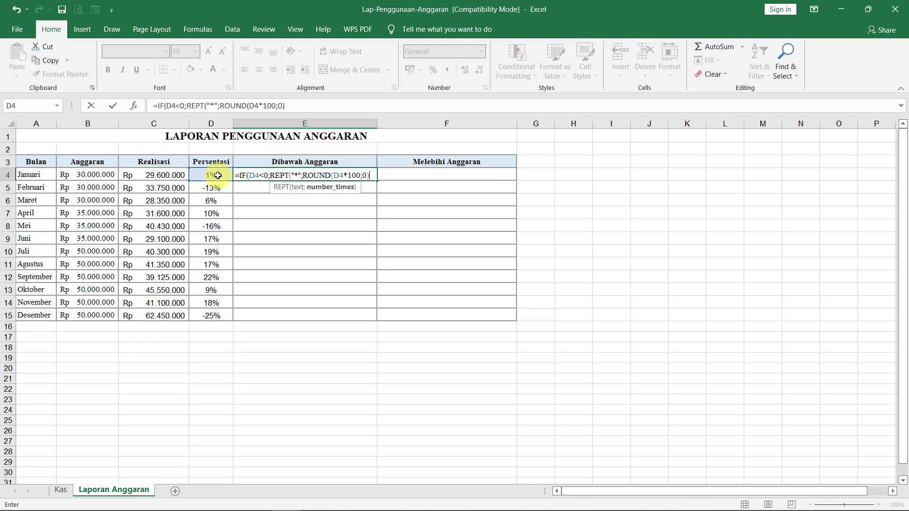
pyautogui.write(')')
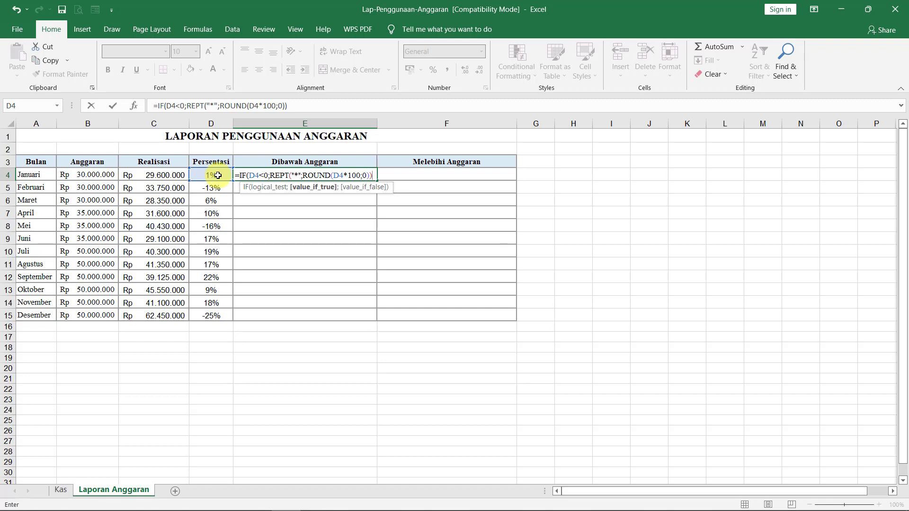
# - Append ;" ") as the blank-space else value of the E4 formula
pyautogui.write(';')
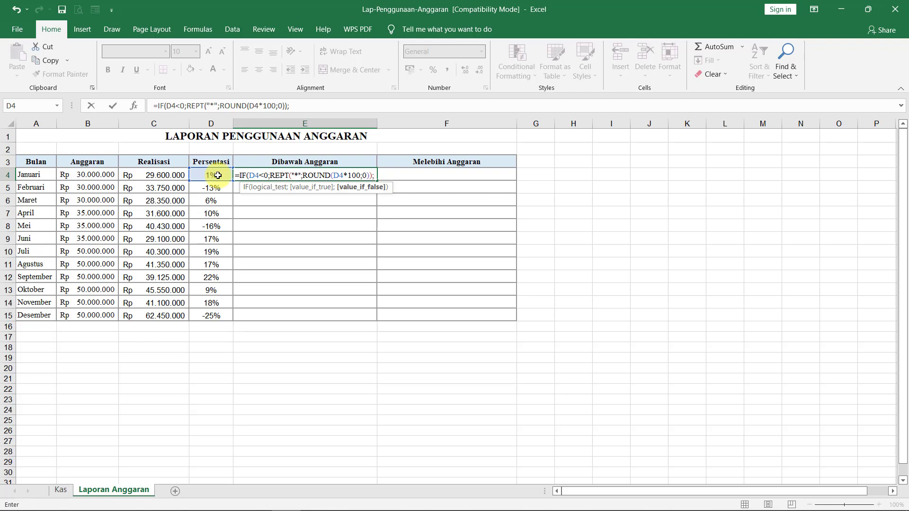
pyautogui.write('"')
pyautogui.write(')')
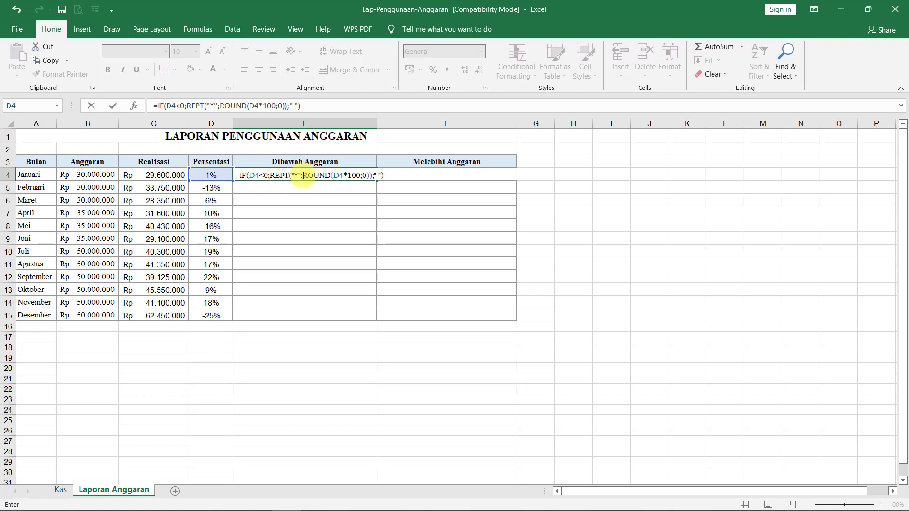
# - Try a minus before ROUND, delete it again, and return to the formula's end
pyautogui.click(303, 177)
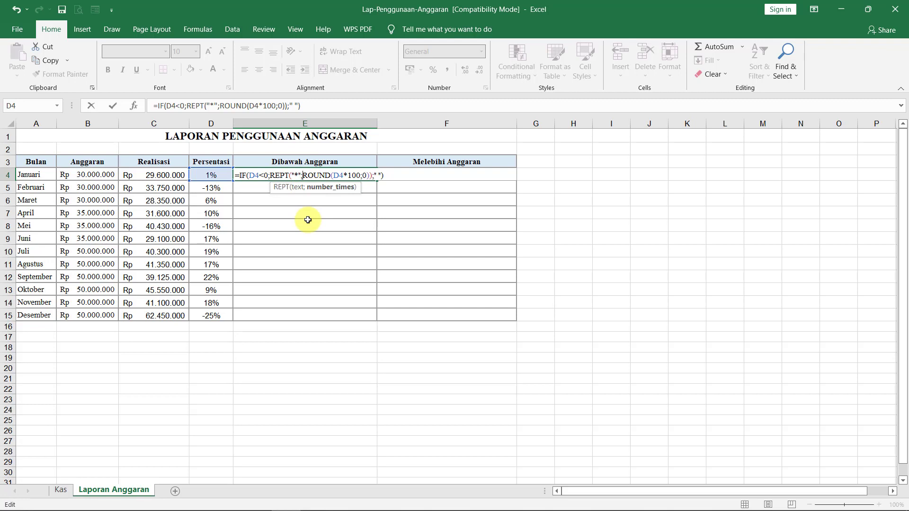
pyautogui.write('-')
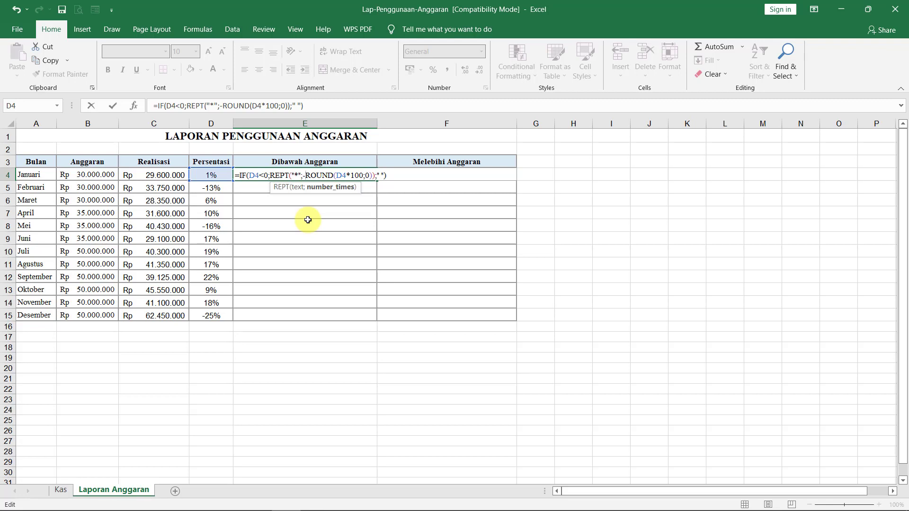
pyautogui.press('BackSpace')
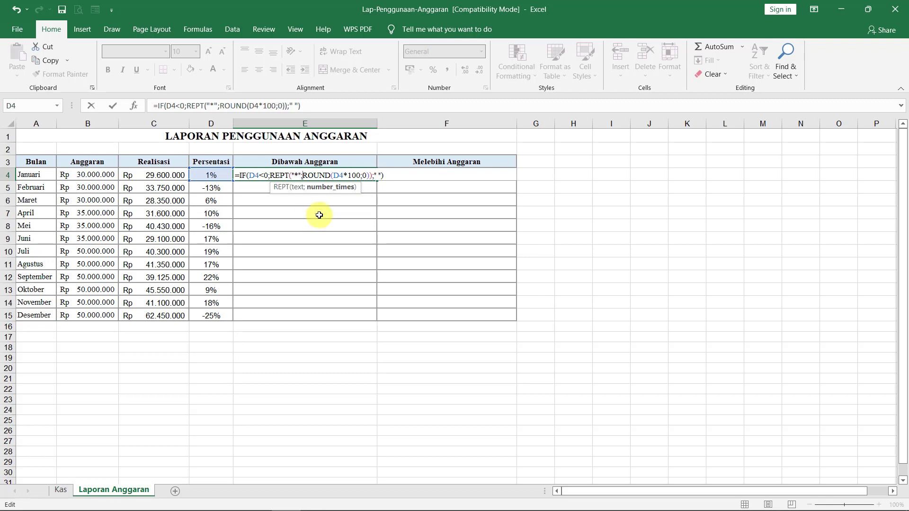
pyautogui.click(387, 175)
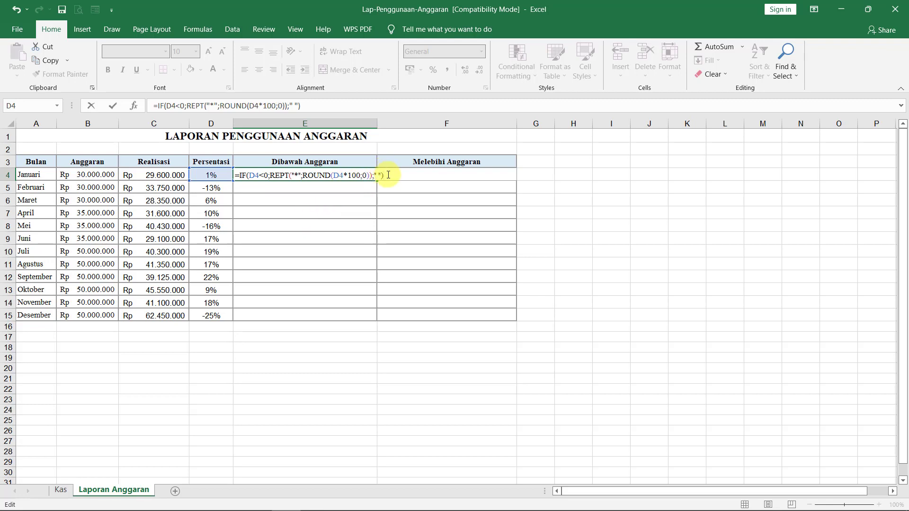
# - Commit E4 and fill it down to E15, leaving #VALUE! for Februari, Mei and Desember
pyautogui.press('Return')
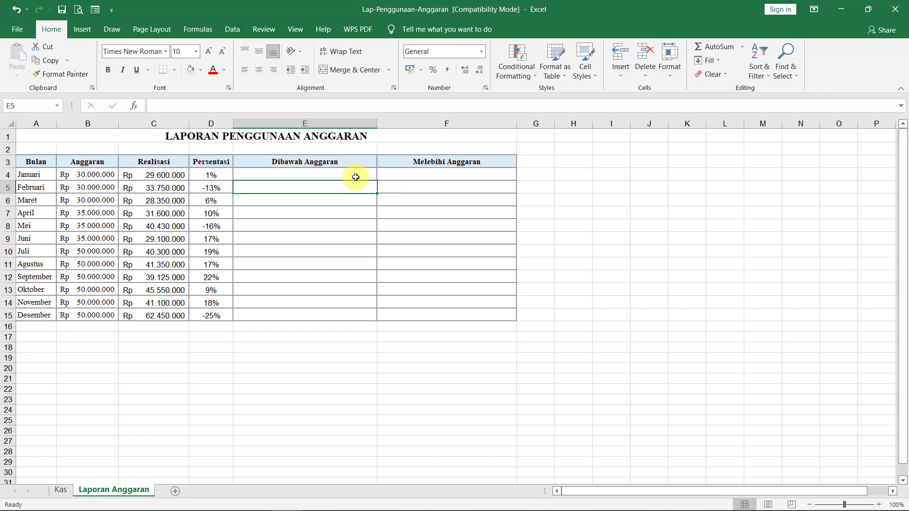
pyautogui.click(354, 176)
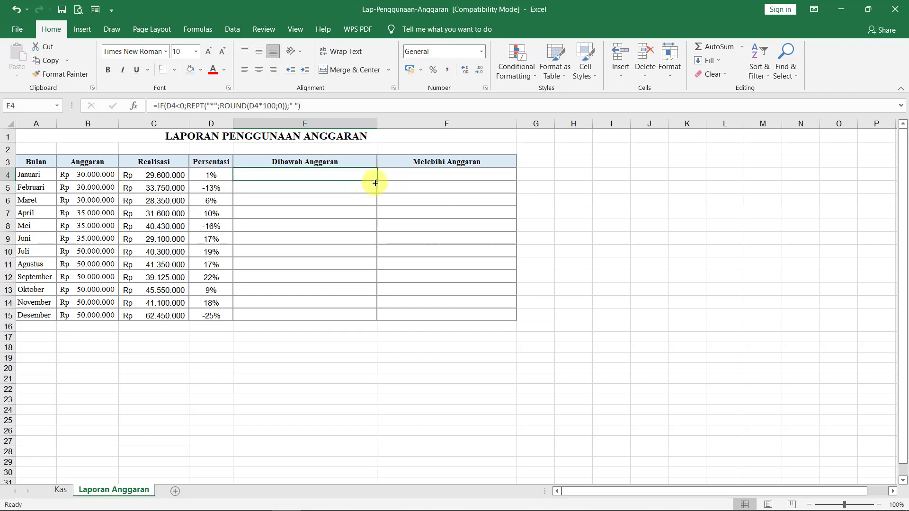
pyautogui.moveTo(374, 182); pyautogui.dragTo(383, 320)
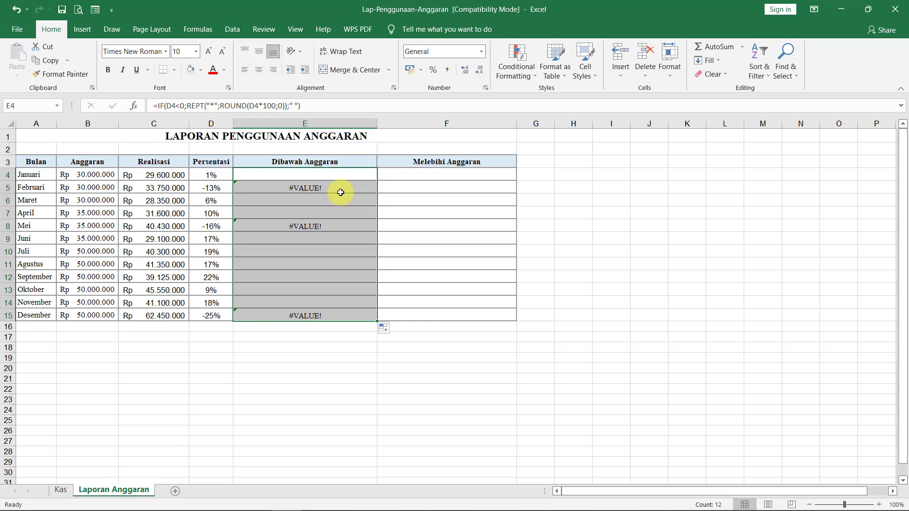
pyautogui.hotkey('shift', 'BackSpace')
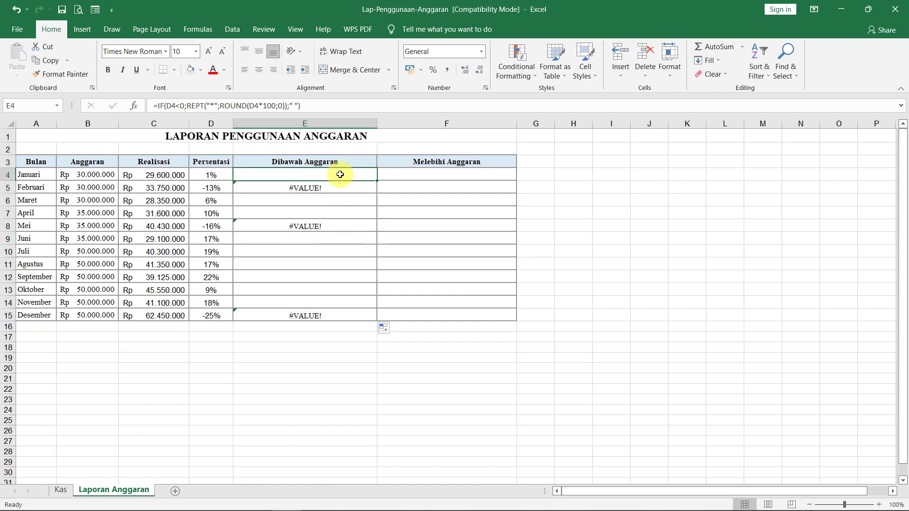
# - Put a minus before ROUND in E4, refill E4:E15, and check the copied formulas
pyautogui.doubleClick(340, 174)
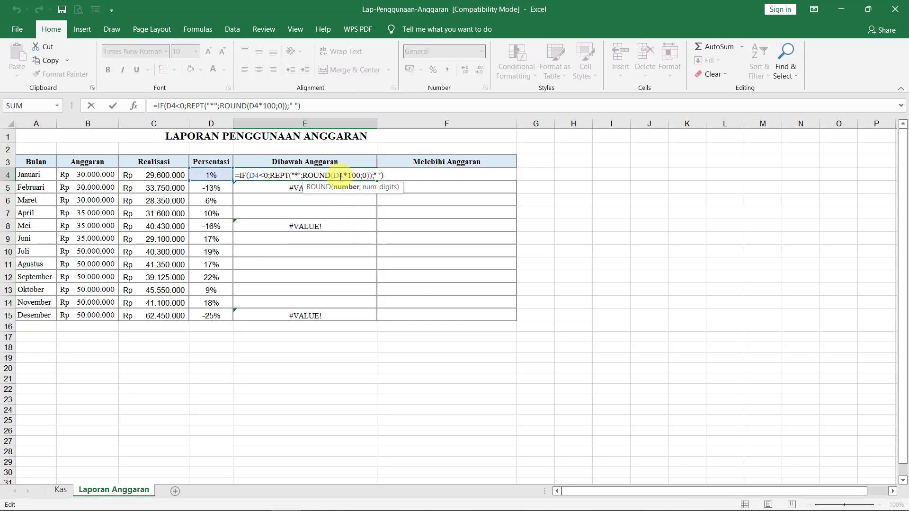
pyautogui.click(302, 175)
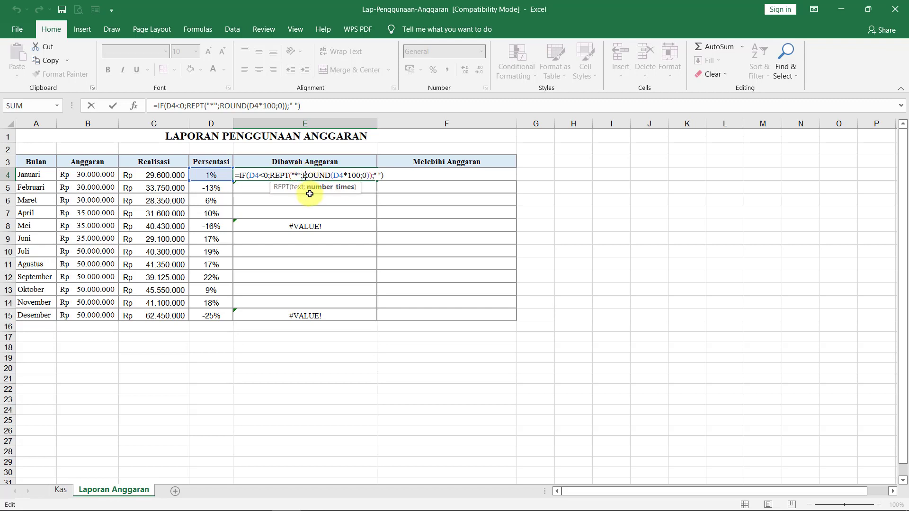
pyautogui.write('-')
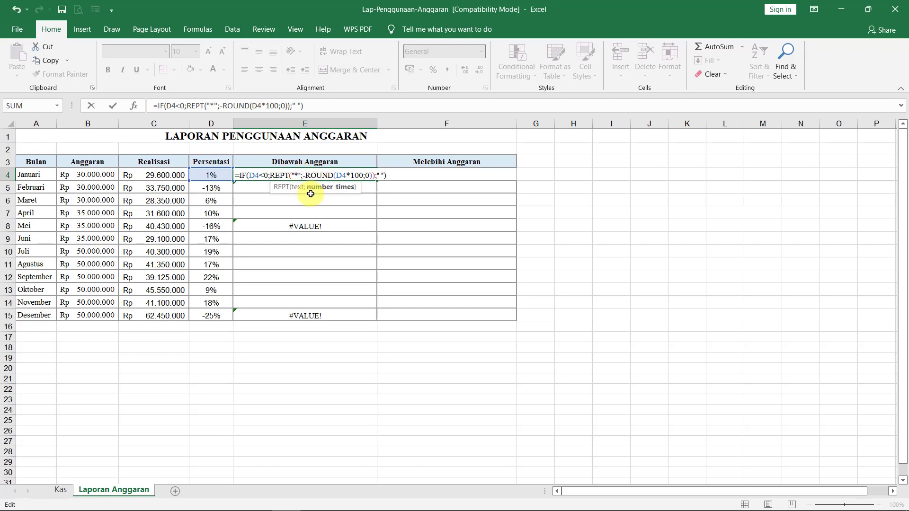
pyautogui.click(394, 176)
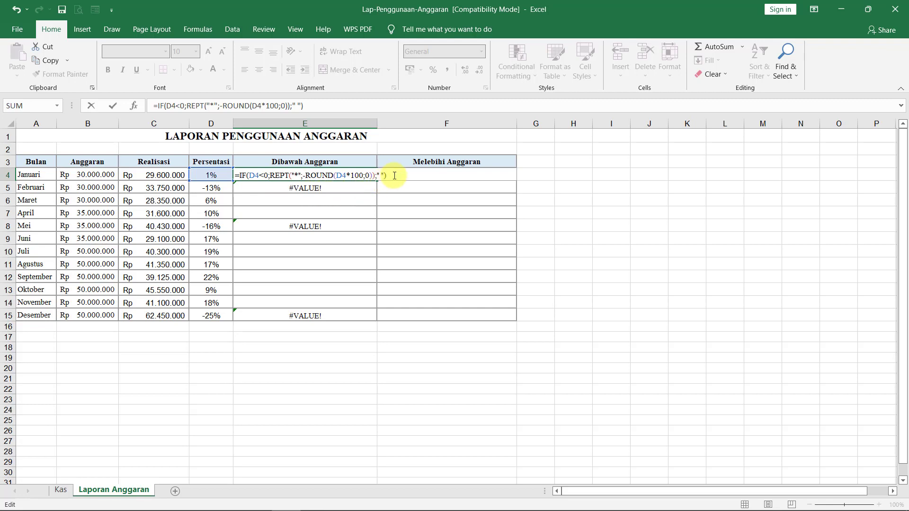
pyautogui.hotkey('ctrl', 'Return')
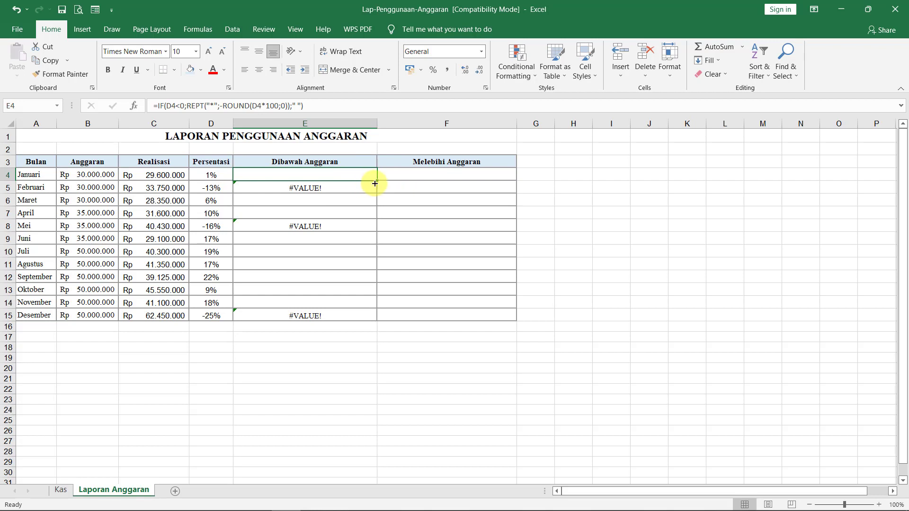
pyautogui.moveTo(377, 181); pyautogui.dragTo(387, 316)
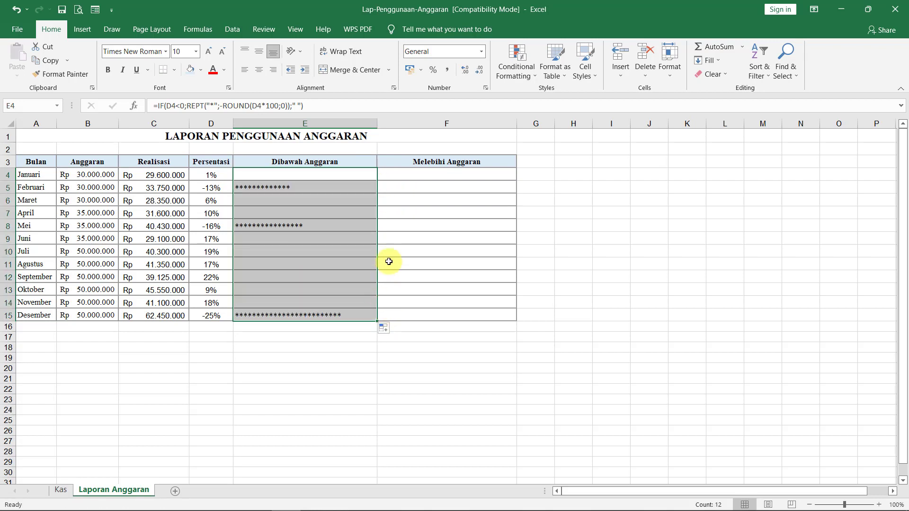
pyautogui.click(331, 235)
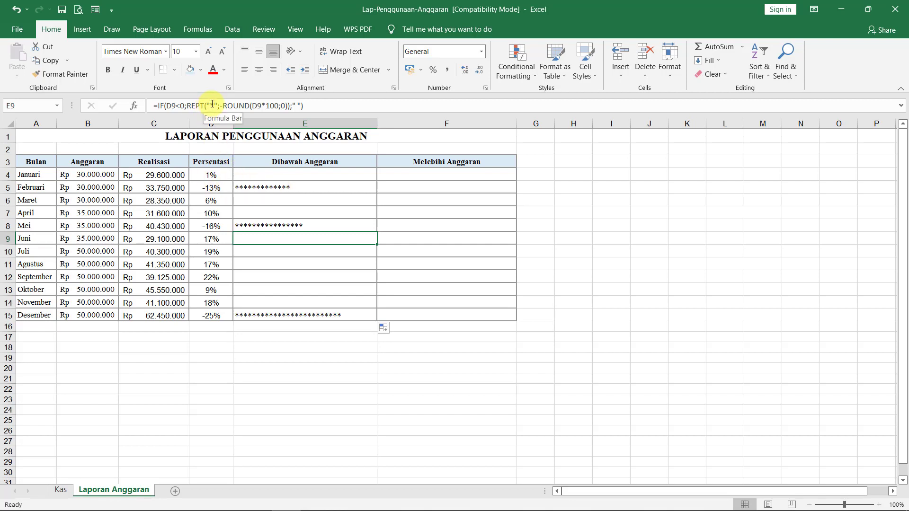
pyautogui.click(241, 187)
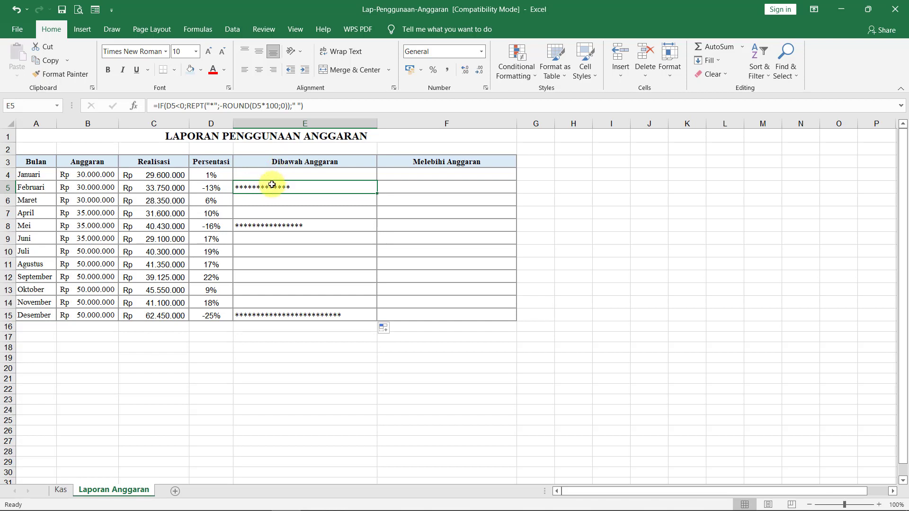
pyautogui.click(270, 226)
pyautogui.click(286, 312)
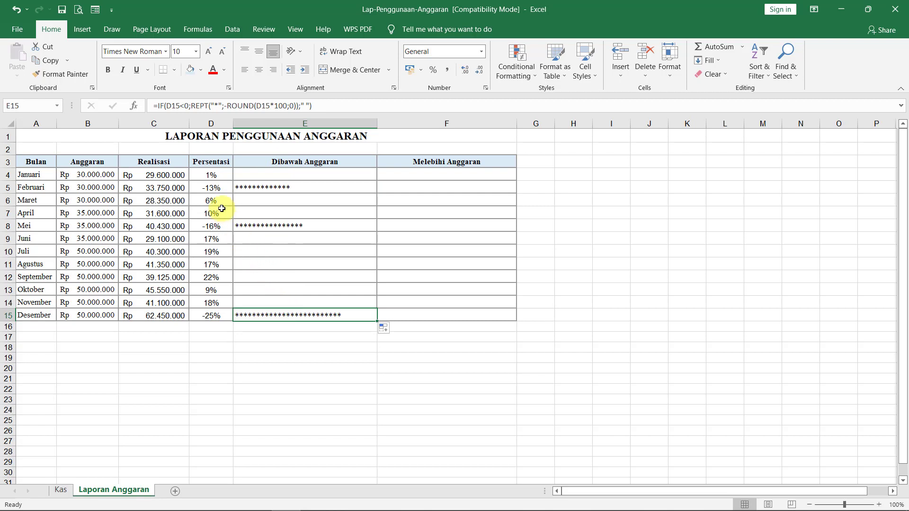
pyautogui.click(212, 188)
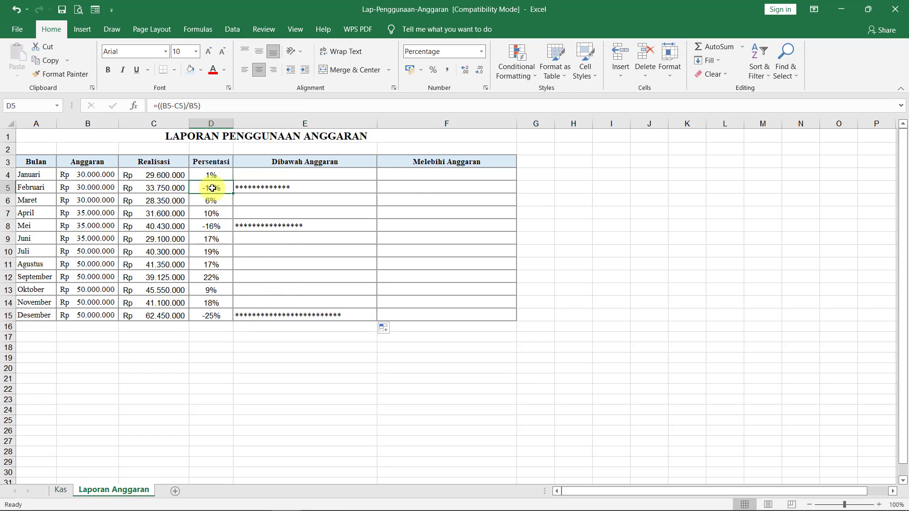
pyautogui.click(209, 227)
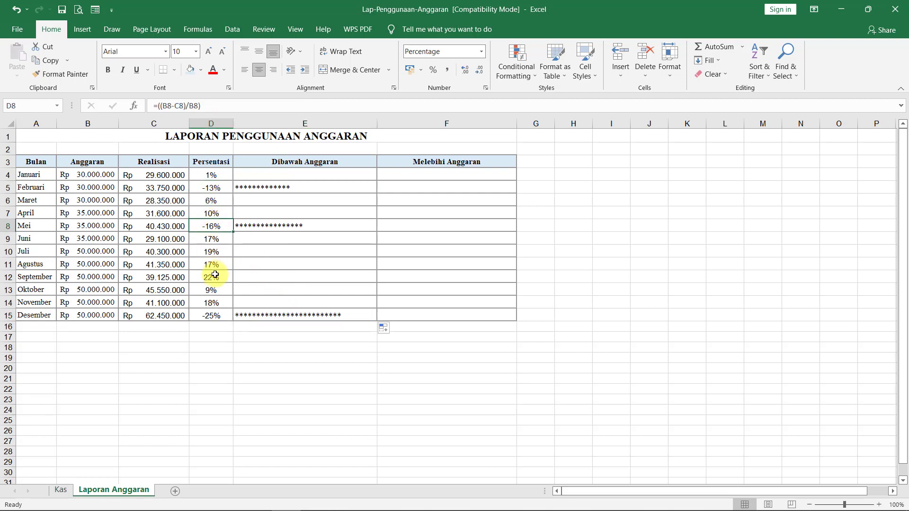
pyautogui.click(218, 318)
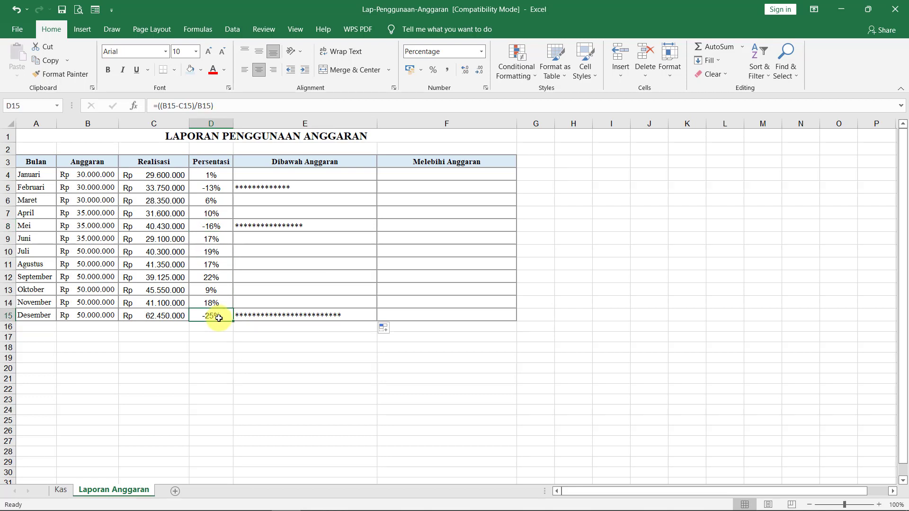
pyautogui.click(254, 315)
pyautogui.click(260, 224)
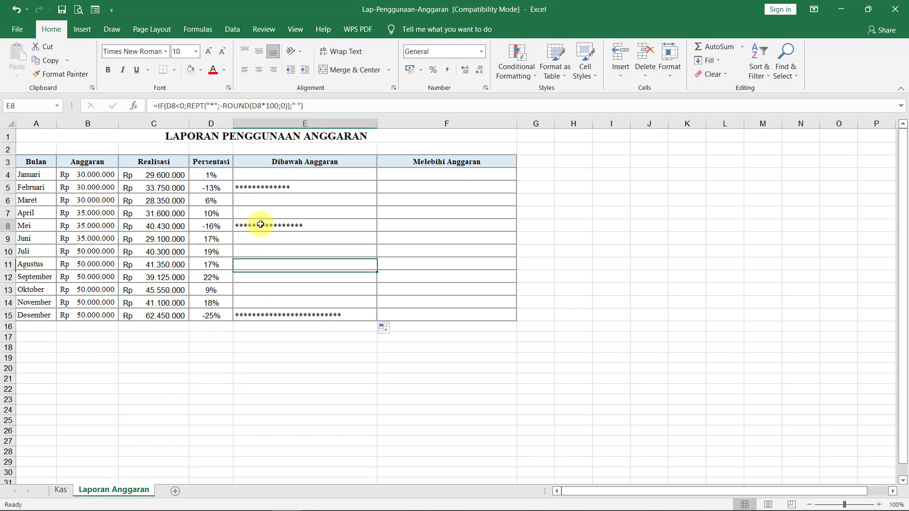
pyautogui.click(260, 186)
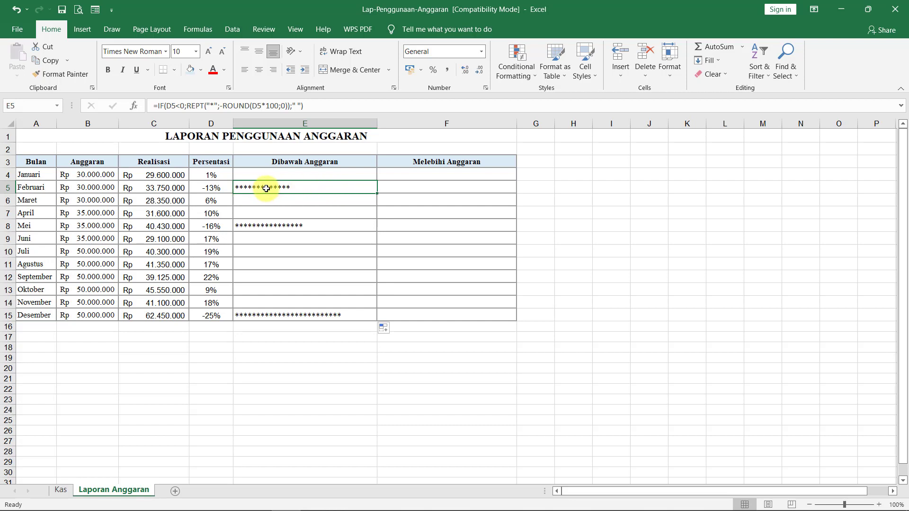
# - In F4 type =IF(D4>0;REPT("*";roun, taking IF and REPT from AutoComplete
pyautogui.click(411, 176)
pyautogui.write('=')
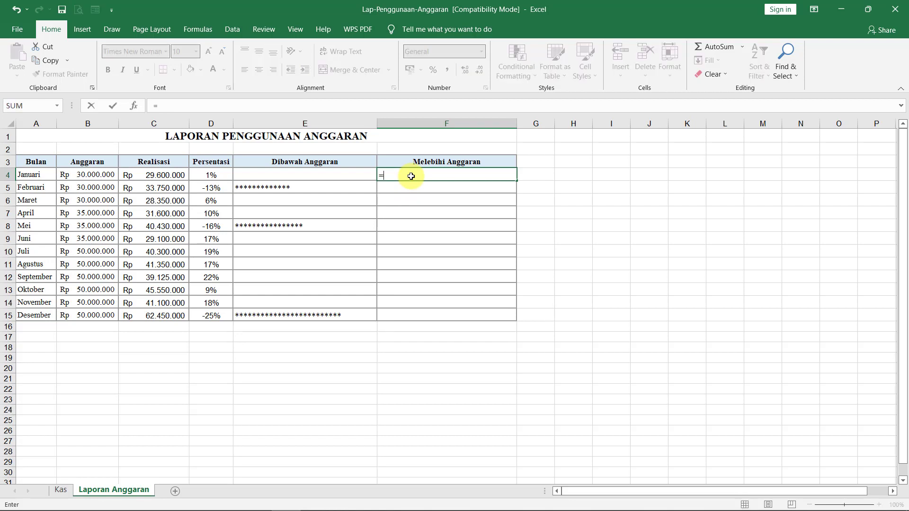
pyautogui.write('if')
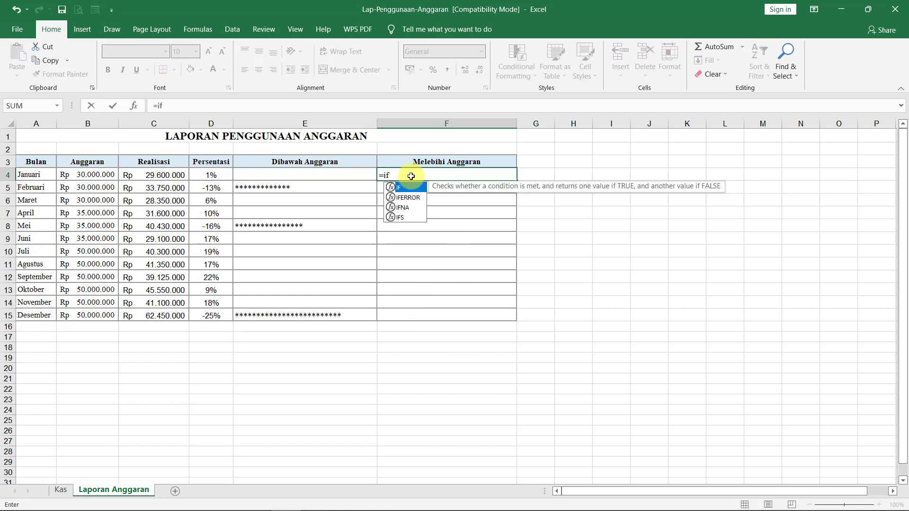
pyautogui.doubleClick(412, 188)
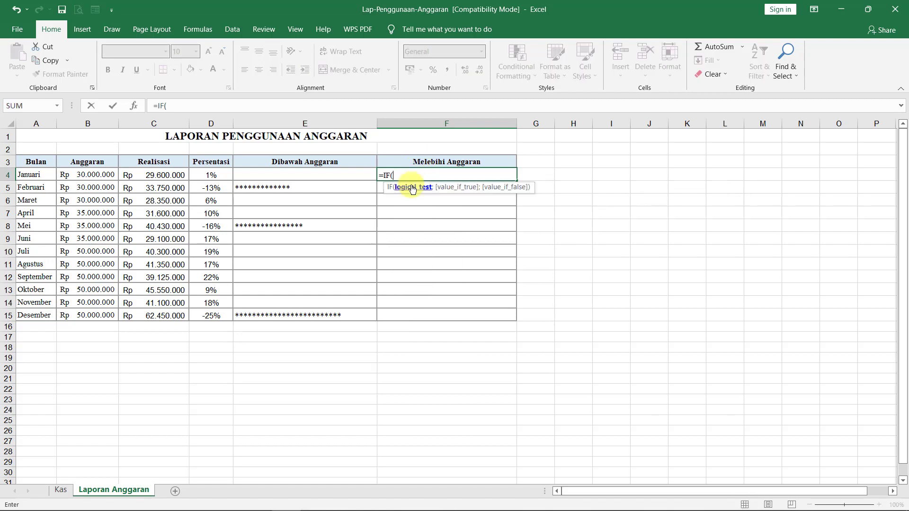
pyautogui.click(215, 175)
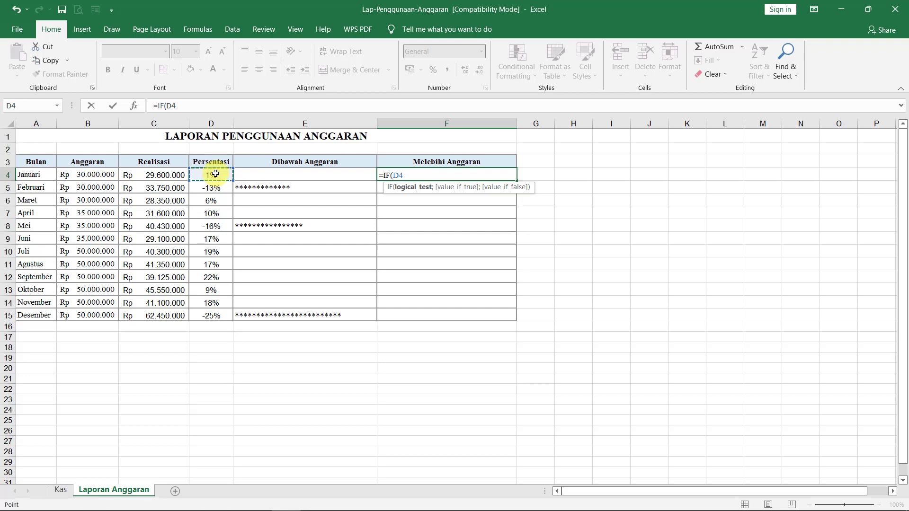
pyautogui.write('>')
pyautogui.write('0')
pyautogui.write(';')
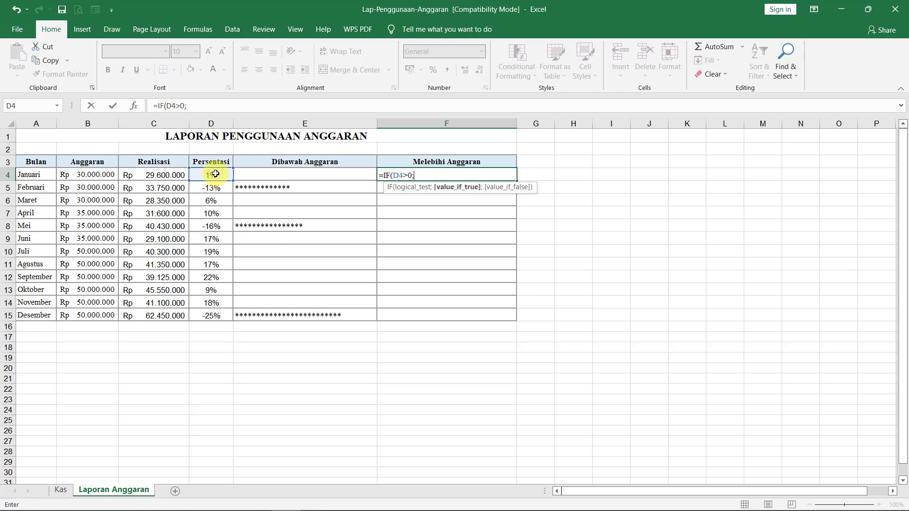
pyautogui.write('r')
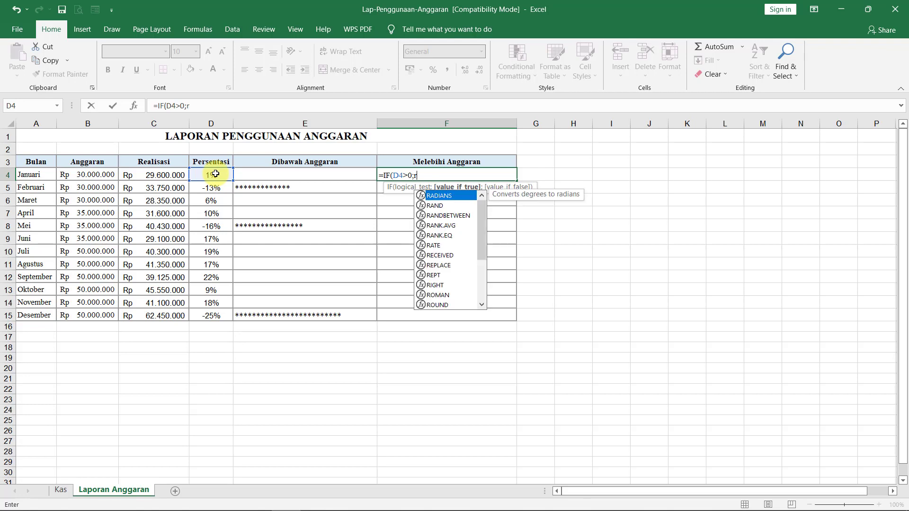
pyautogui.write('ep')
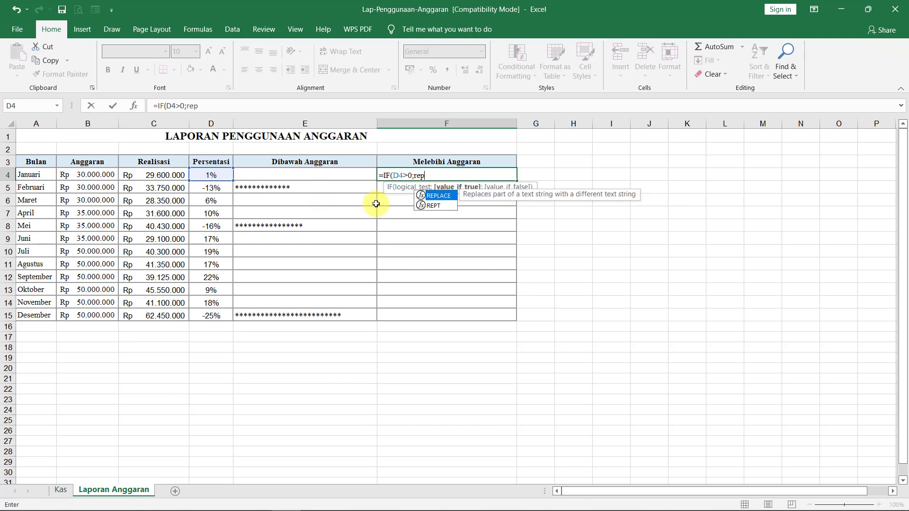
pyautogui.doubleClick(439, 205)
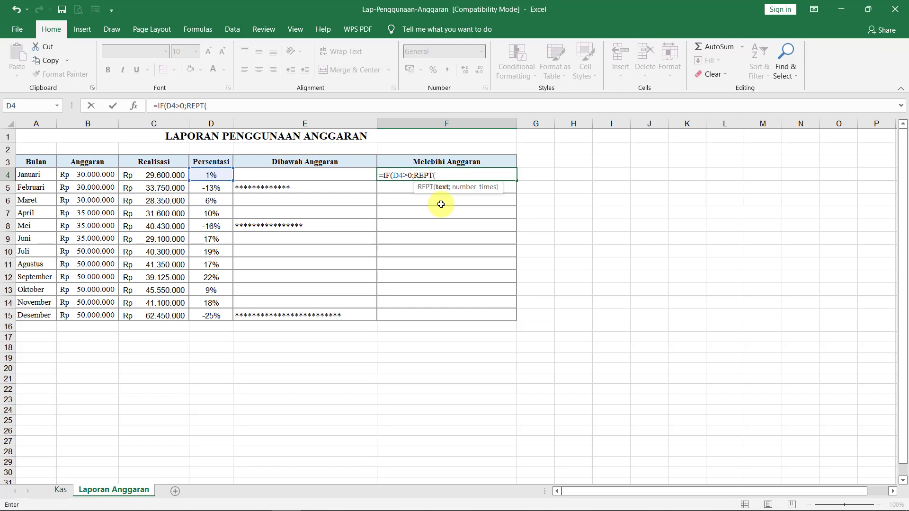
pyautogui.write('"')
pyautogui.write('*')
pyautogui.write('"')
pyautogui.write(';')
pyautogui.write('roun')
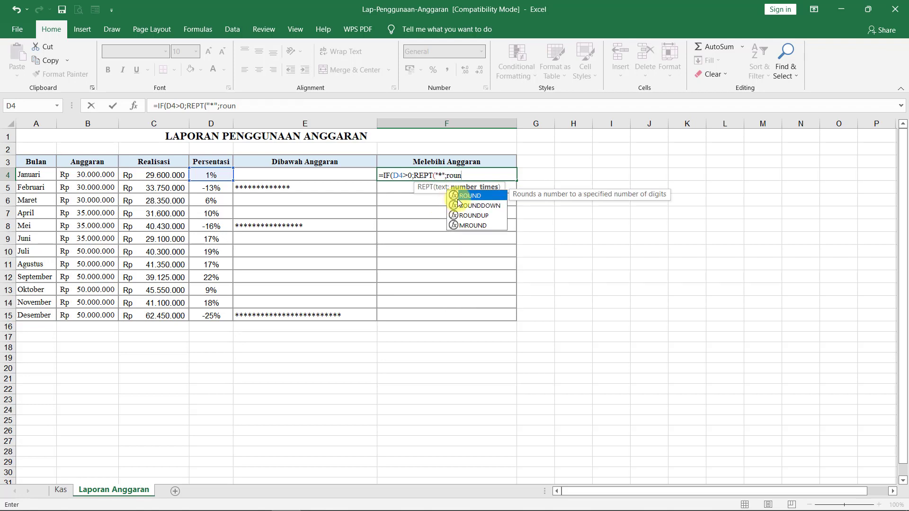
# - Finish and commit F4 as =IF(D4>0;REPT("*";ROUND(D4*100;0));" ")
pyautogui.doubleClick(476, 195)
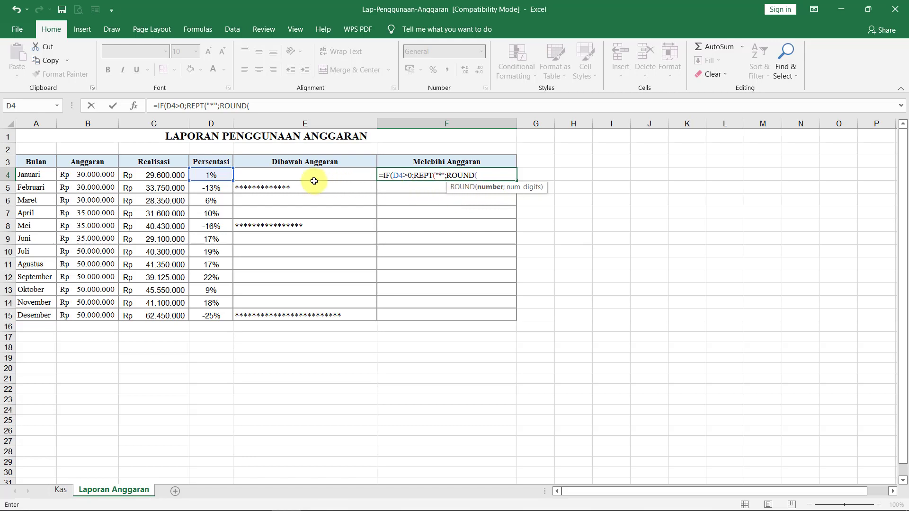
pyautogui.click(216, 176)
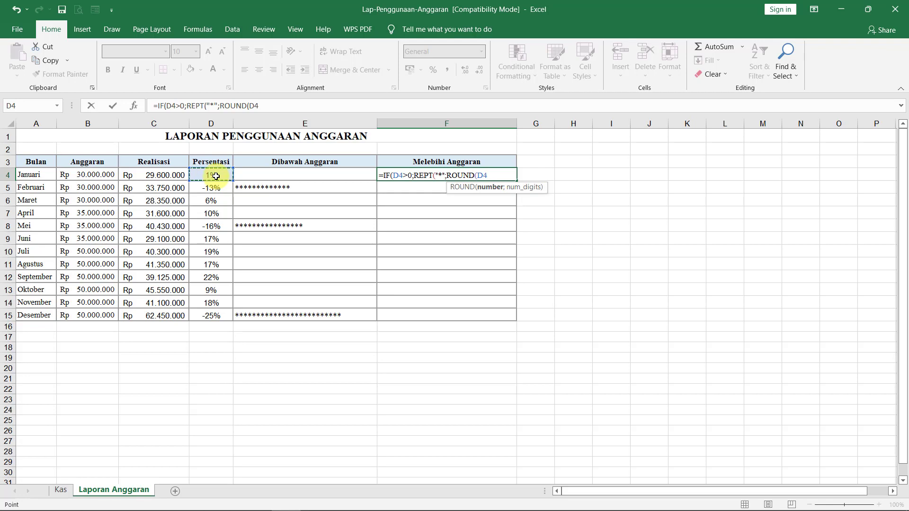
pyautogui.write('*100')
pyautogui.write(';')
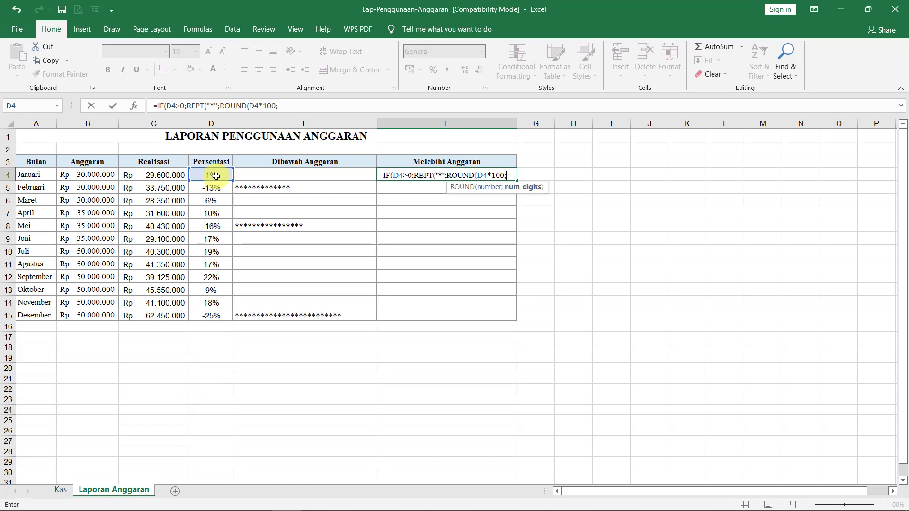
pyautogui.write('0')
pyautogui.write(')')
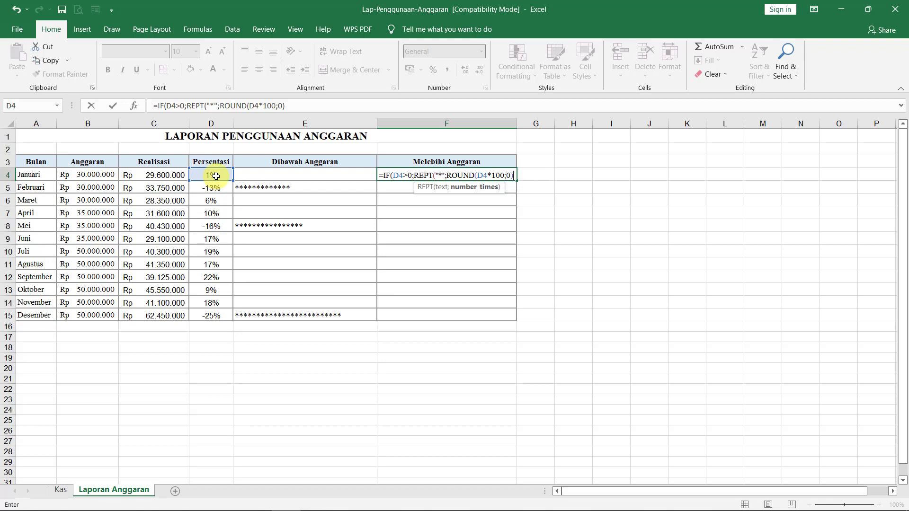
pyautogui.write(')')
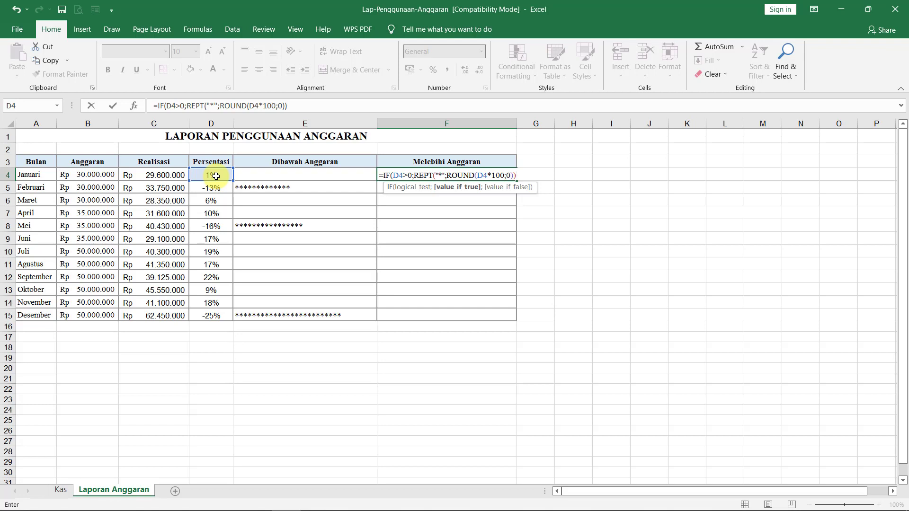
pyautogui.write(';')
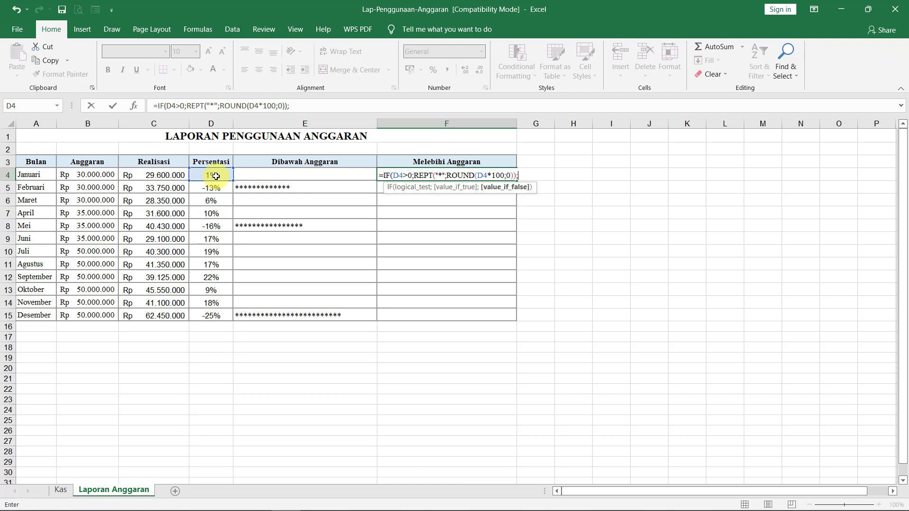
pyautogui.write('" ')
pyautogui.write('"')
pyautogui.write(')')
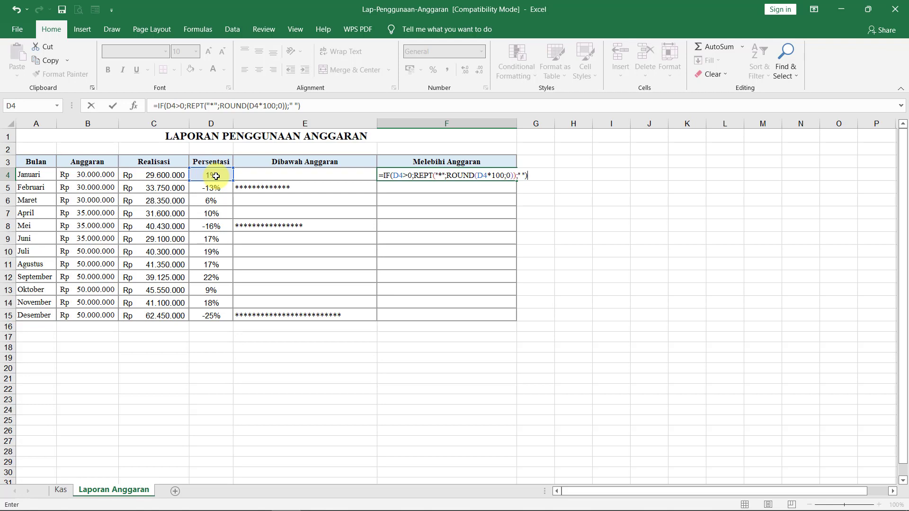
pyautogui.press('Return')
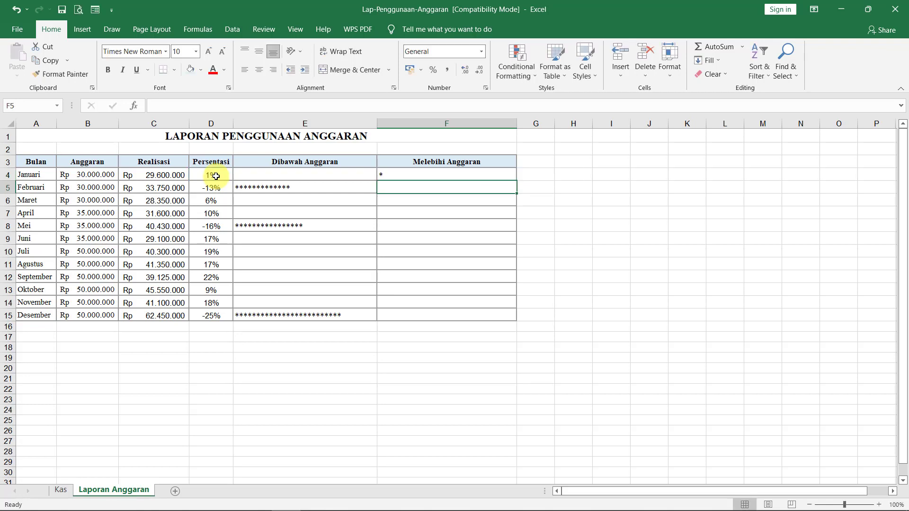
# - Fill the F4 formula down to F15, then check April's copy and D4's calculation
pyautogui.click(493, 175)
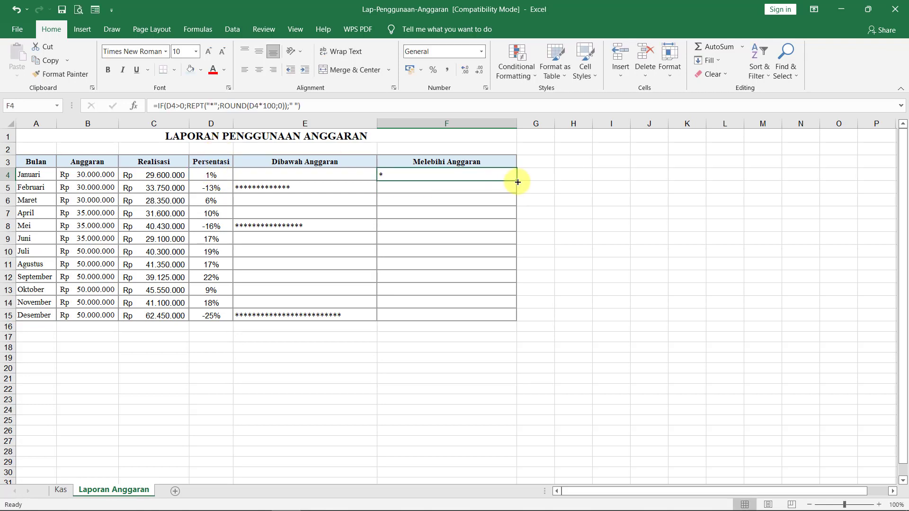
pyautogui.moveTo(517, 182); pyautogui.dragTo(521, 322)
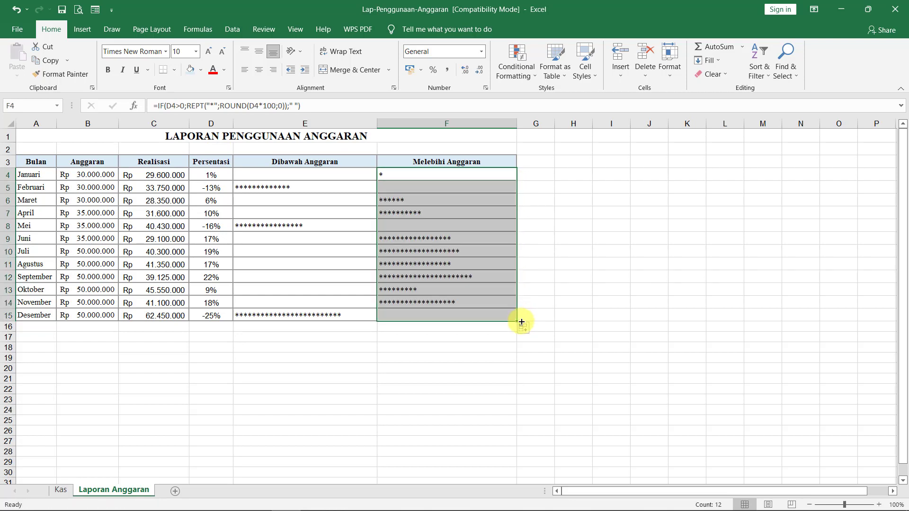
pyautogui.click(448, 213)
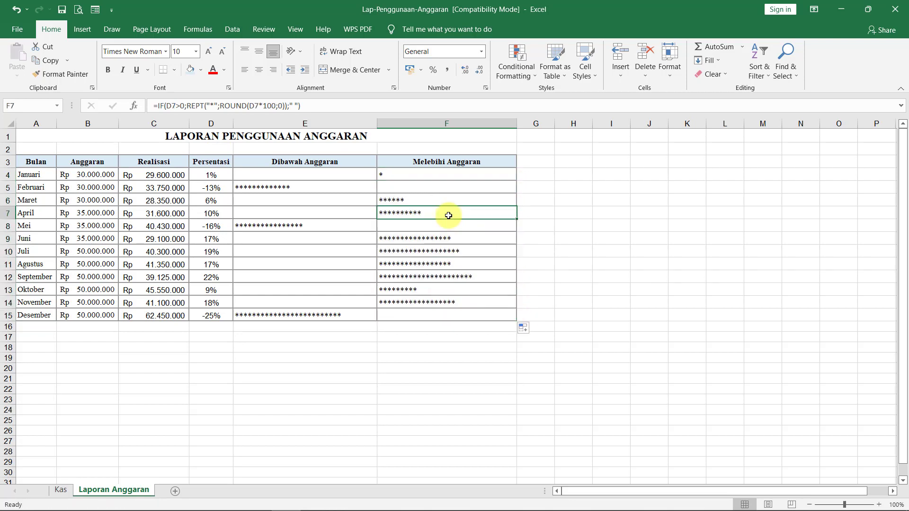
pyautogui.click(202, 178)
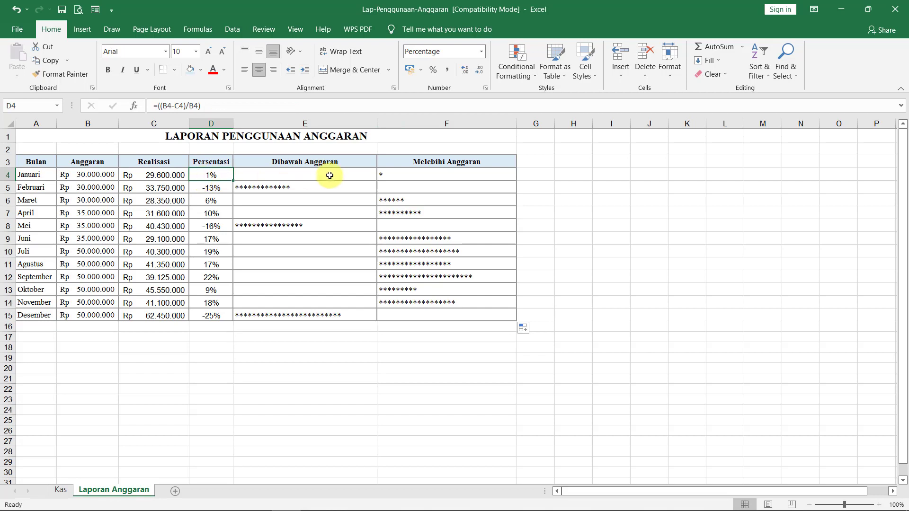
# - Review the F formulas for F4 and the Maret, April, Juni, Juli and Agustus rows
pyautogui.click(398, 172)
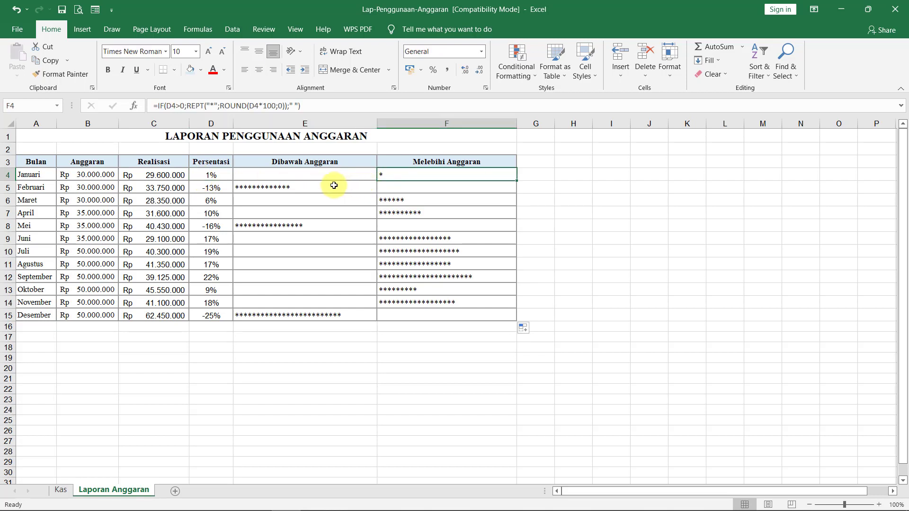
pyautogui.click(403, 202)
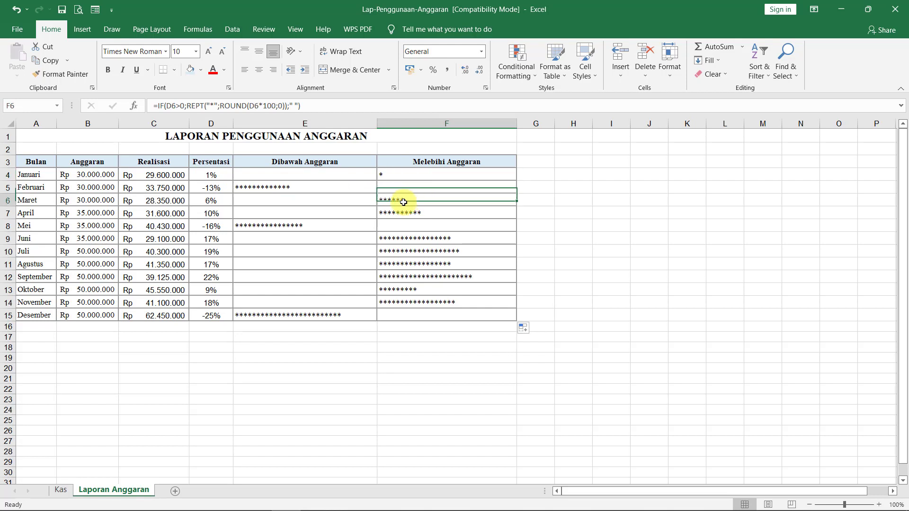
pyautogui.click(406, 212)
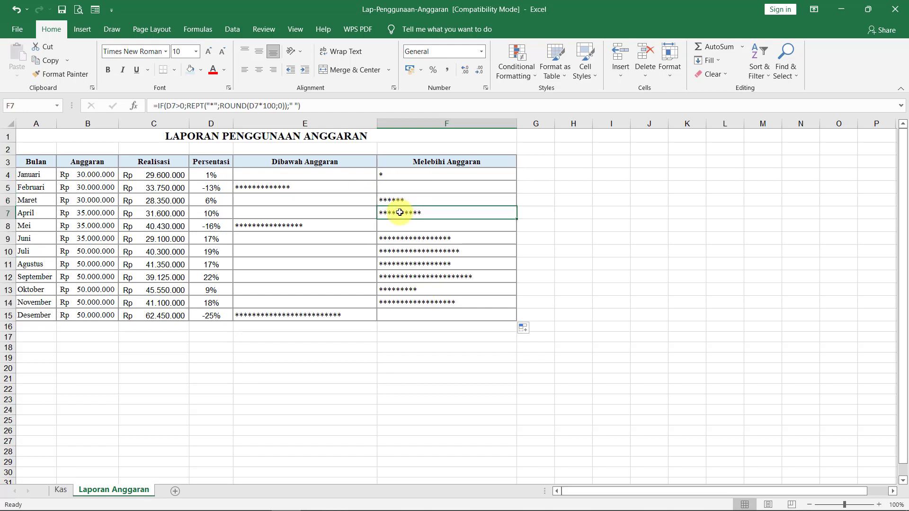
pyautogui.click(411, 238)
pyautogui.click(419, 251)
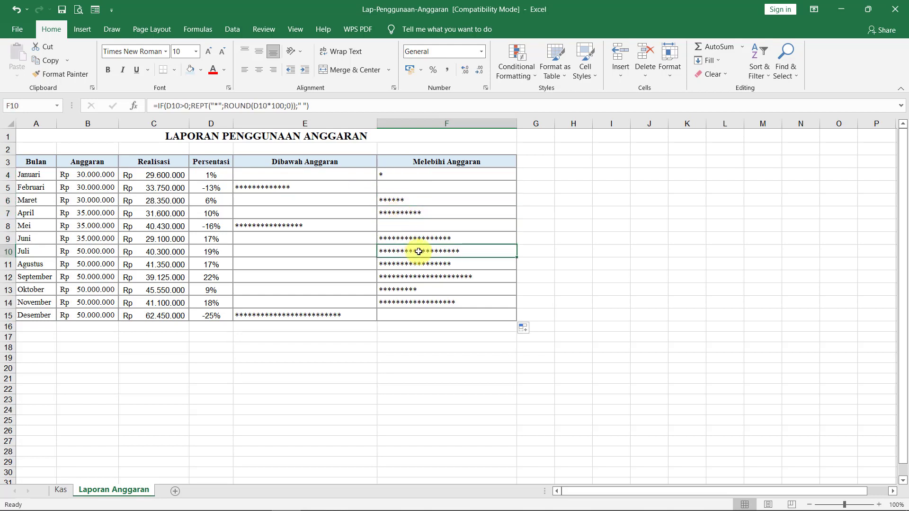
pyautogui.click(417, 266)
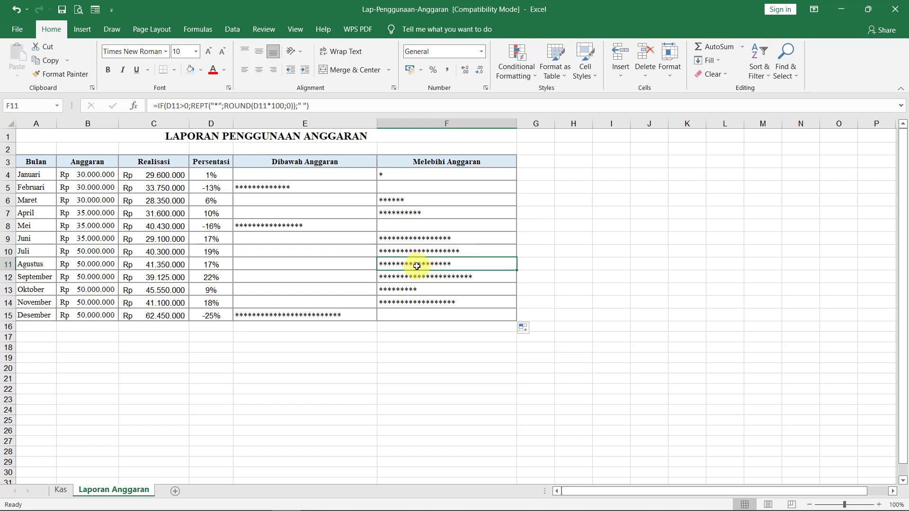